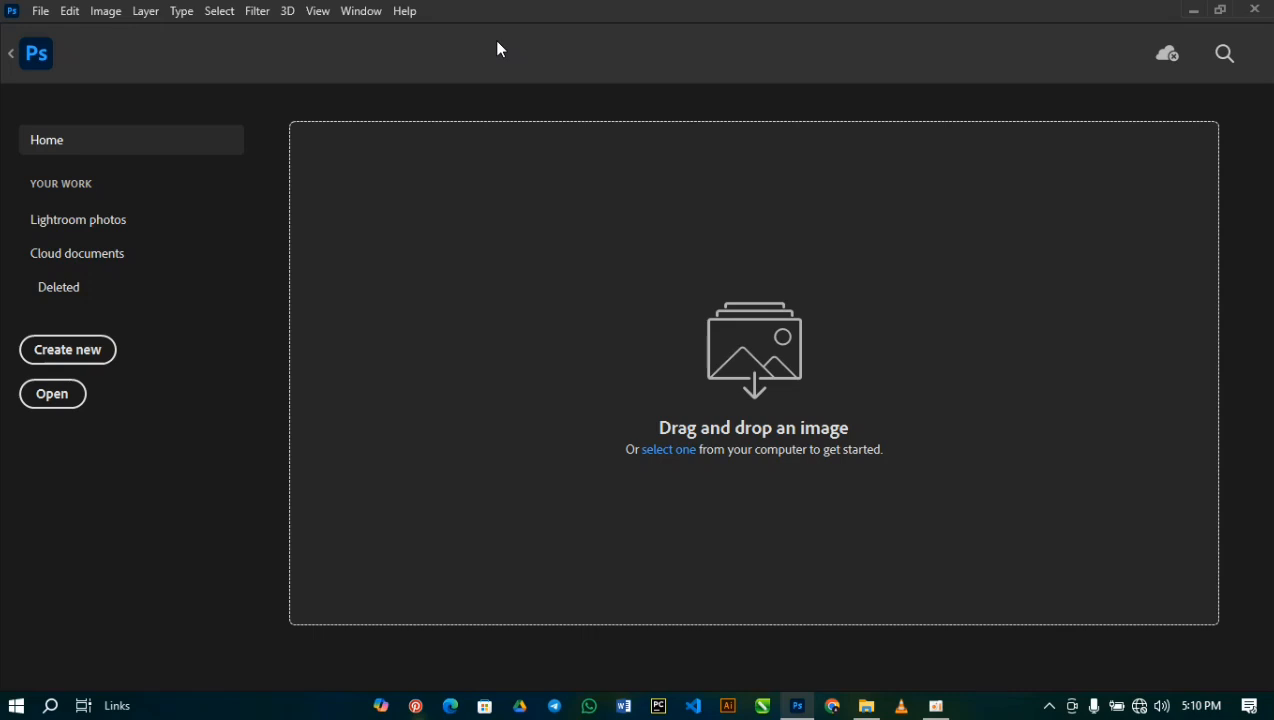
Duplicate the portrait's Background layer and hide the original Background layer
click(34, 56)
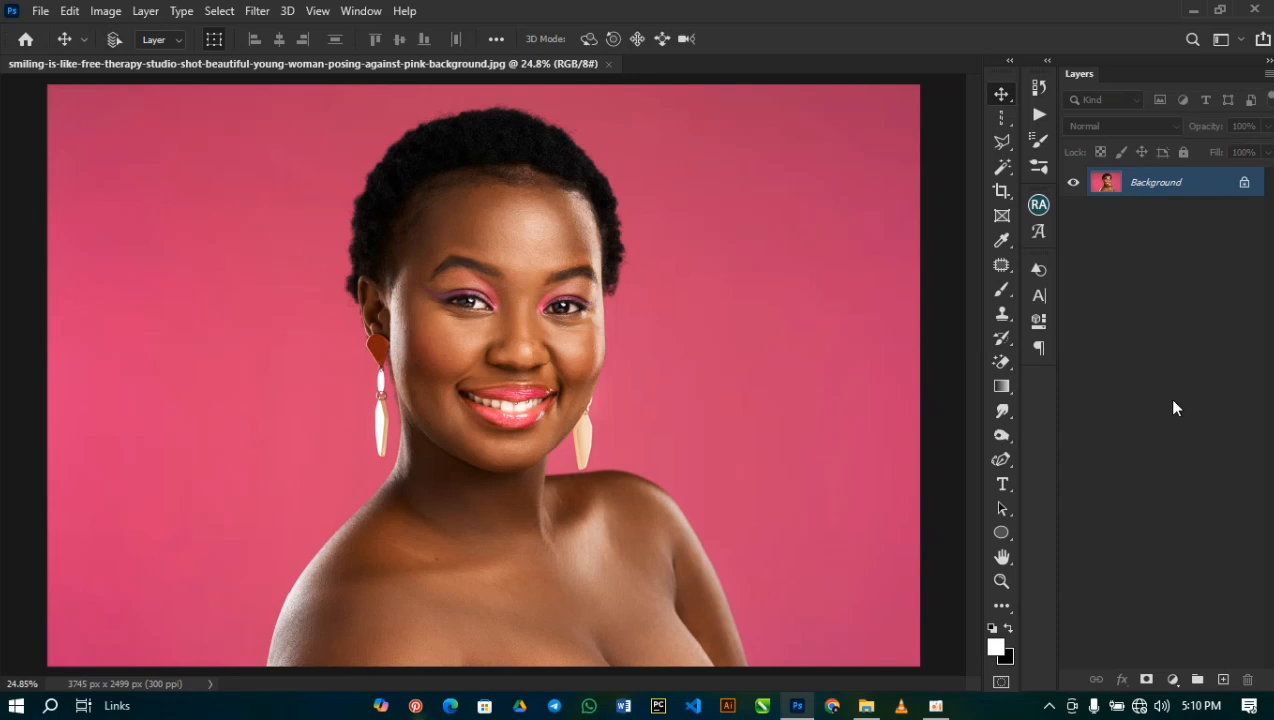
key(ctrl+j)
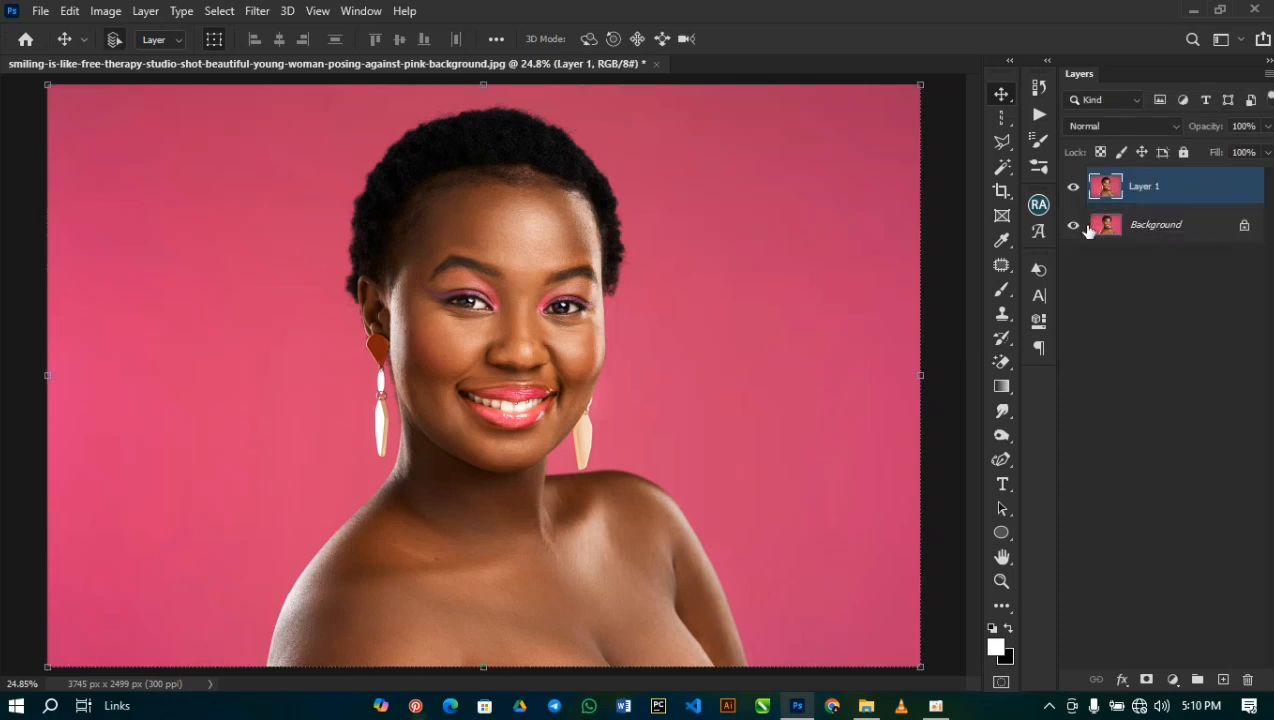
click(1074, 226)
Open the Camera Raw Filter on the duplicated layer and set its preview to Before/After Left/Right
click(255, 11)
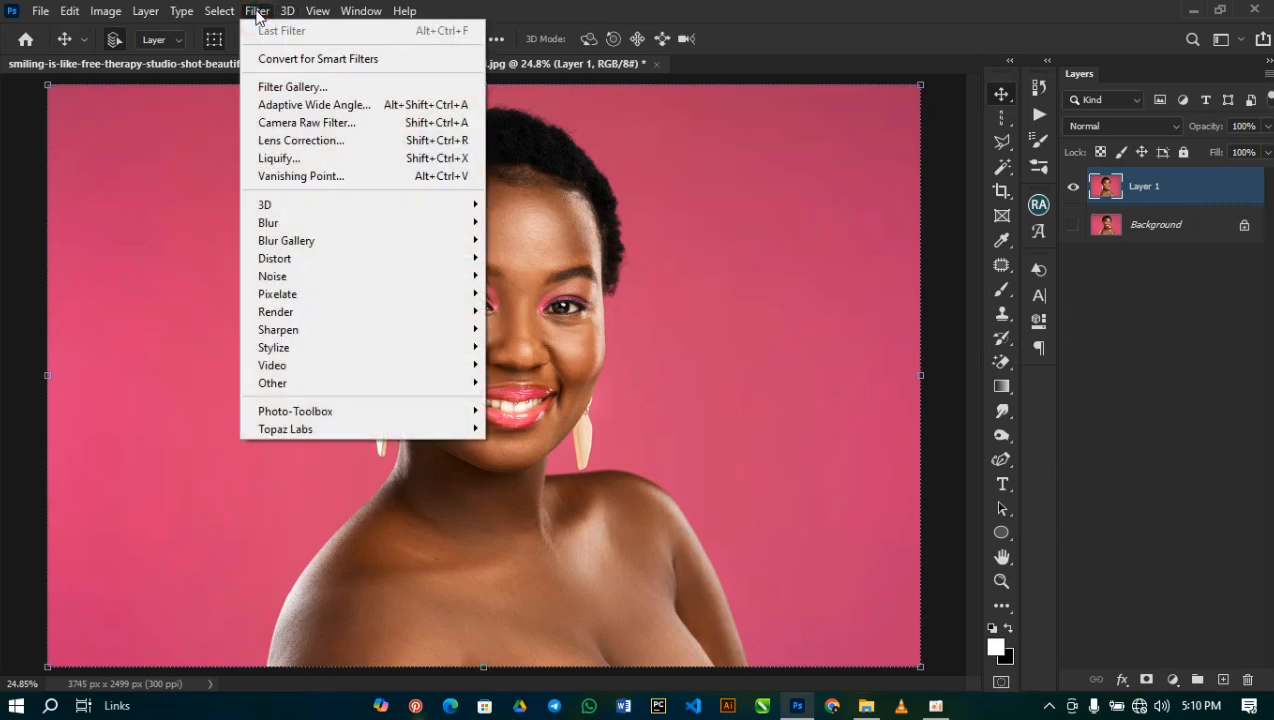
click(298, 124)
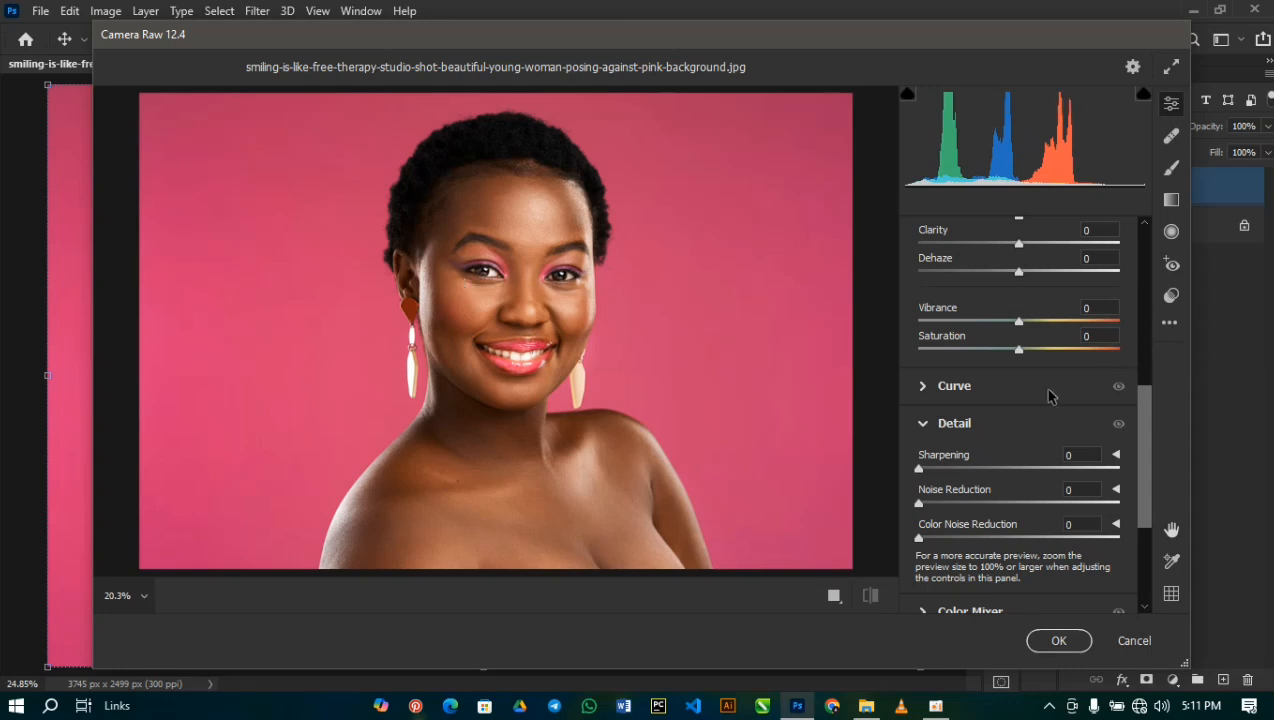
click(834, 596)
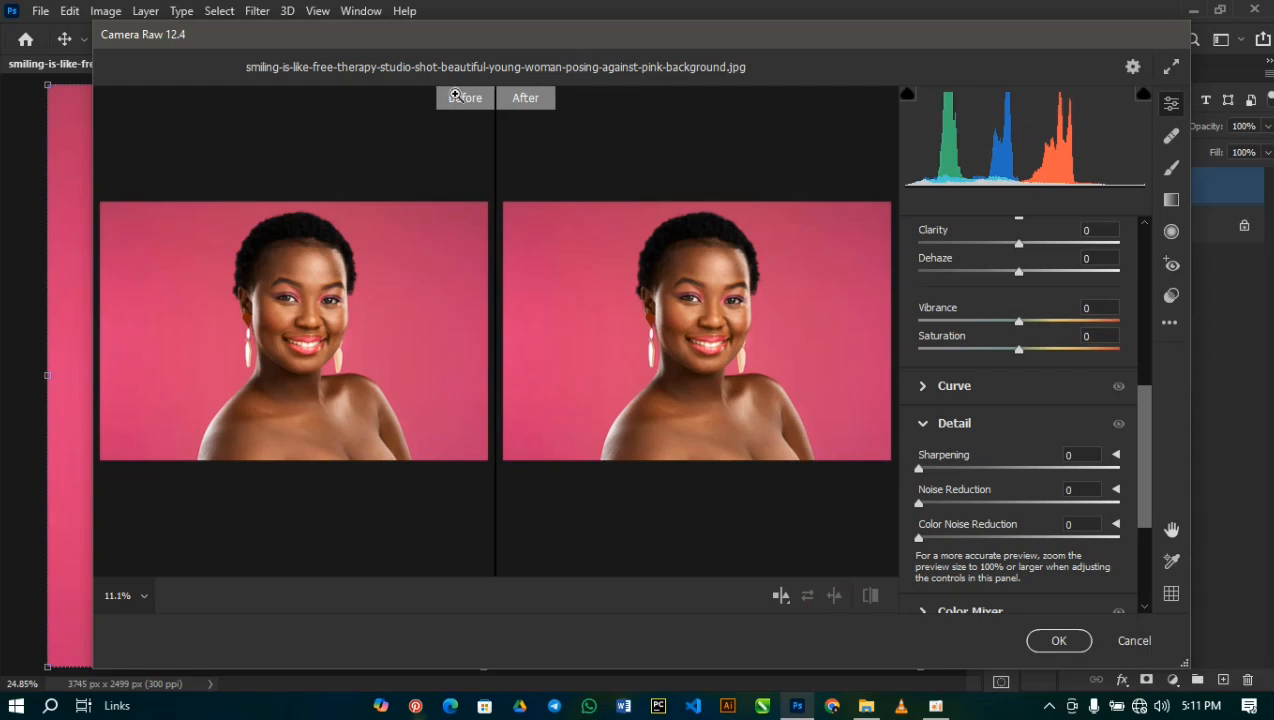
click(782, 600)
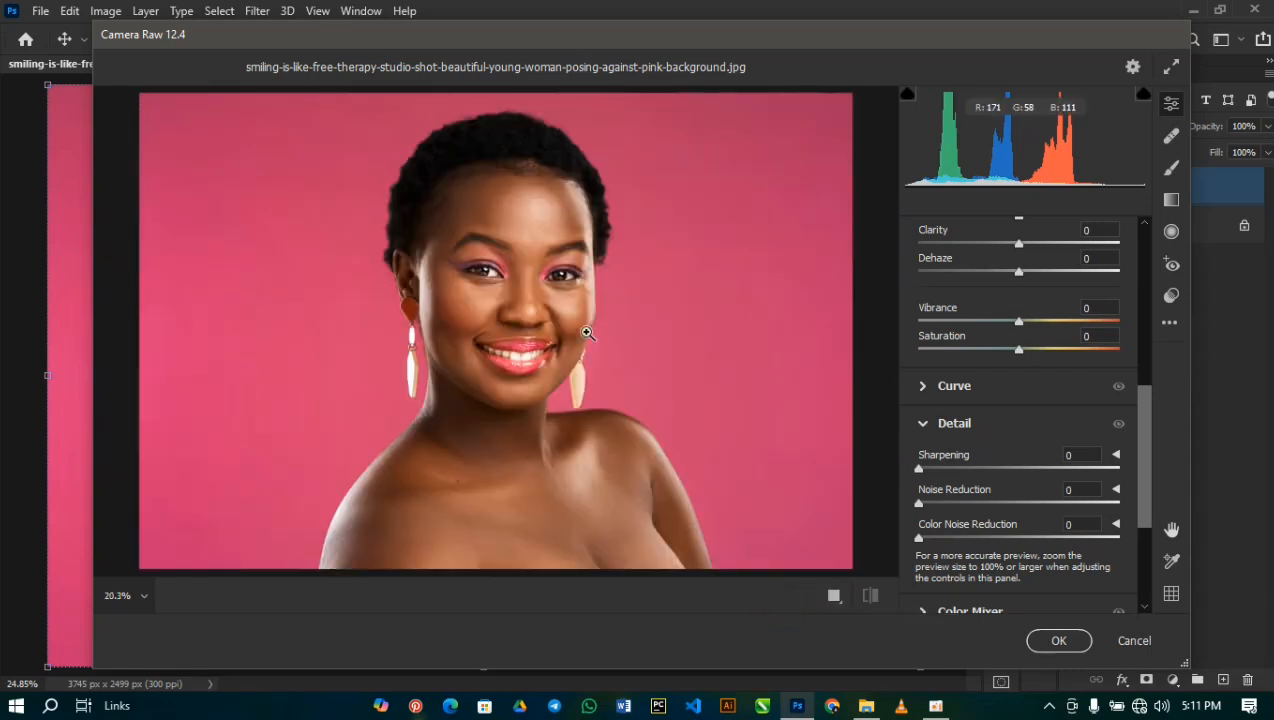
click(833, 597)
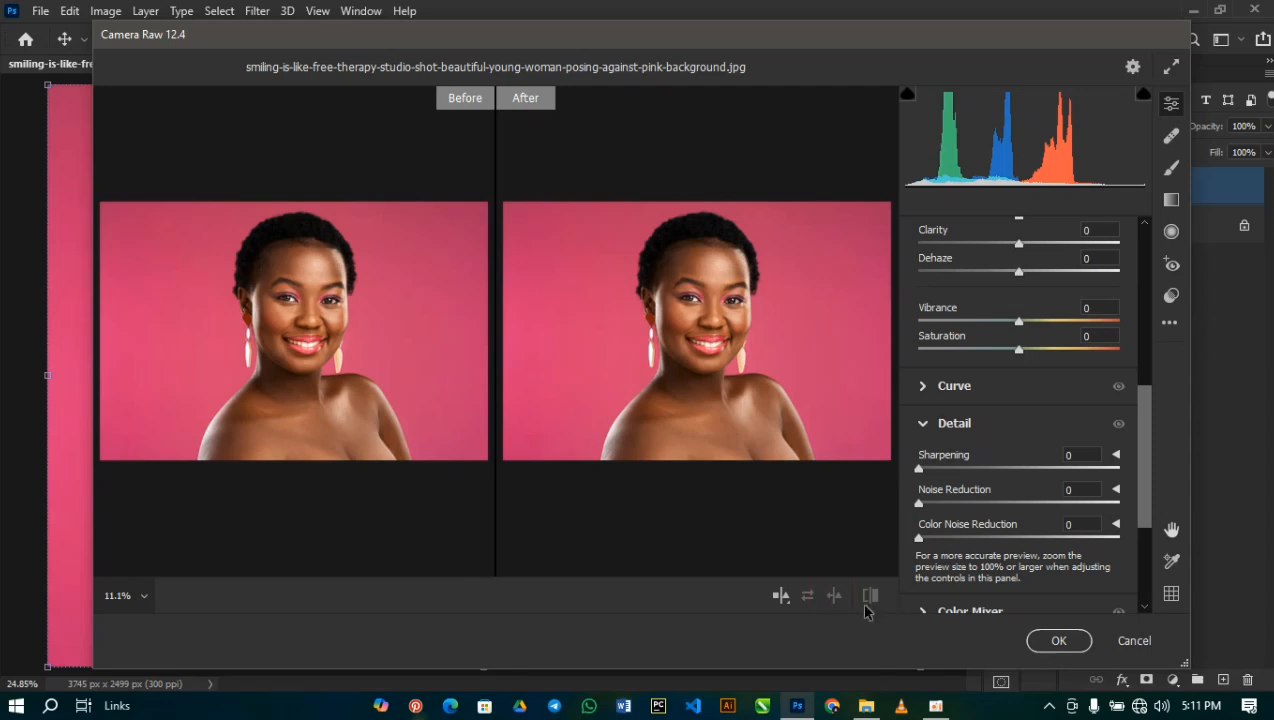
right_click(781, 598)
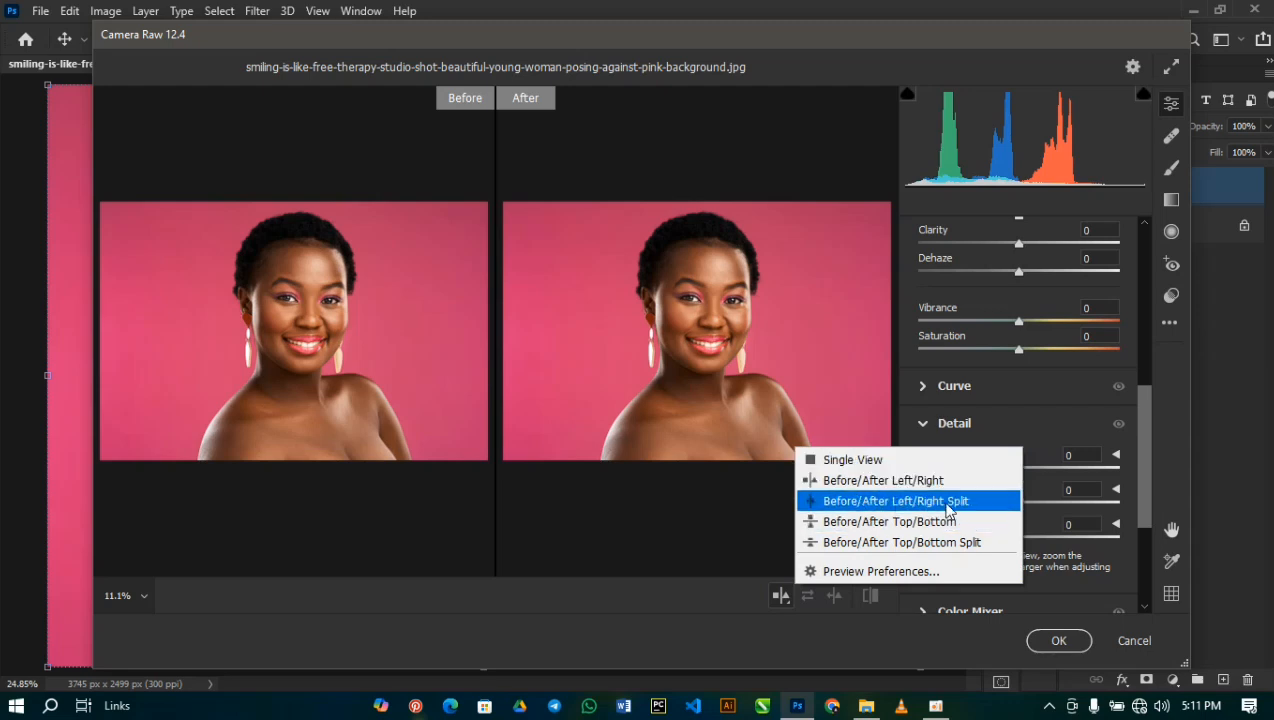
click(845, 483)
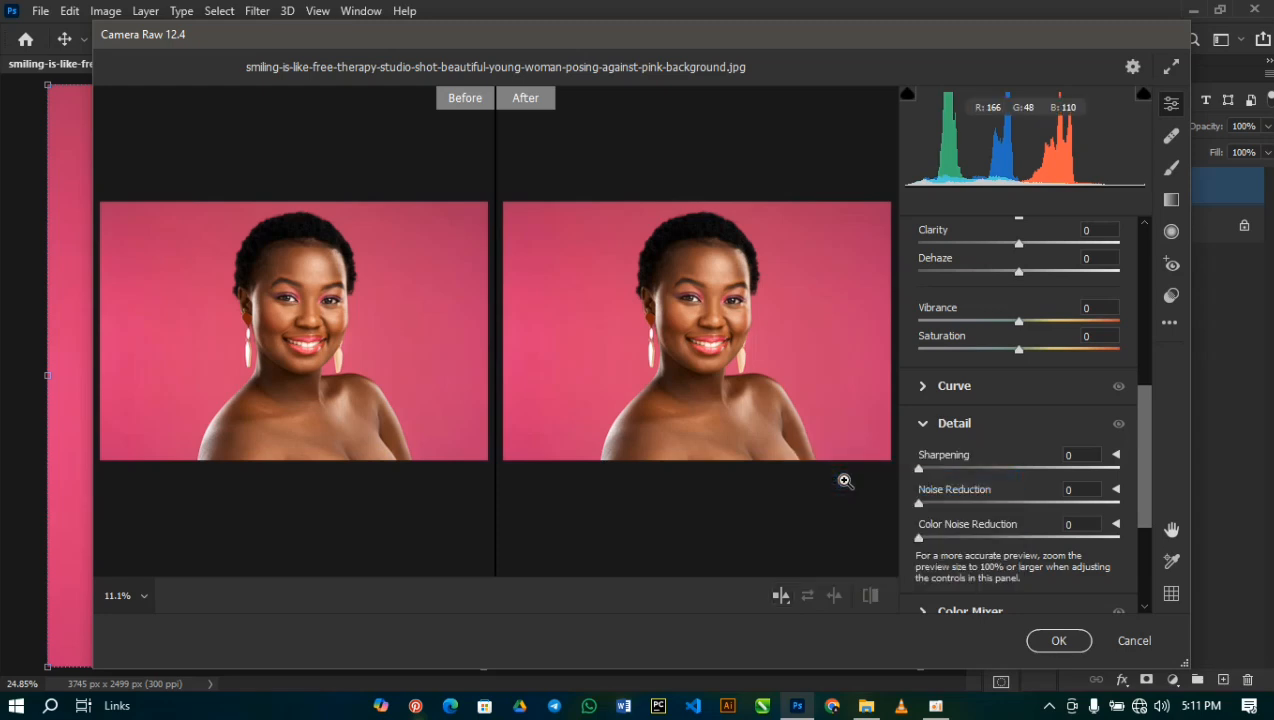
Examine the portrait in the Left/Right Split, Top/Bottom and Top/Bottom Split comparison layouts, ending on Before/After Left/Right
click(781, 595)
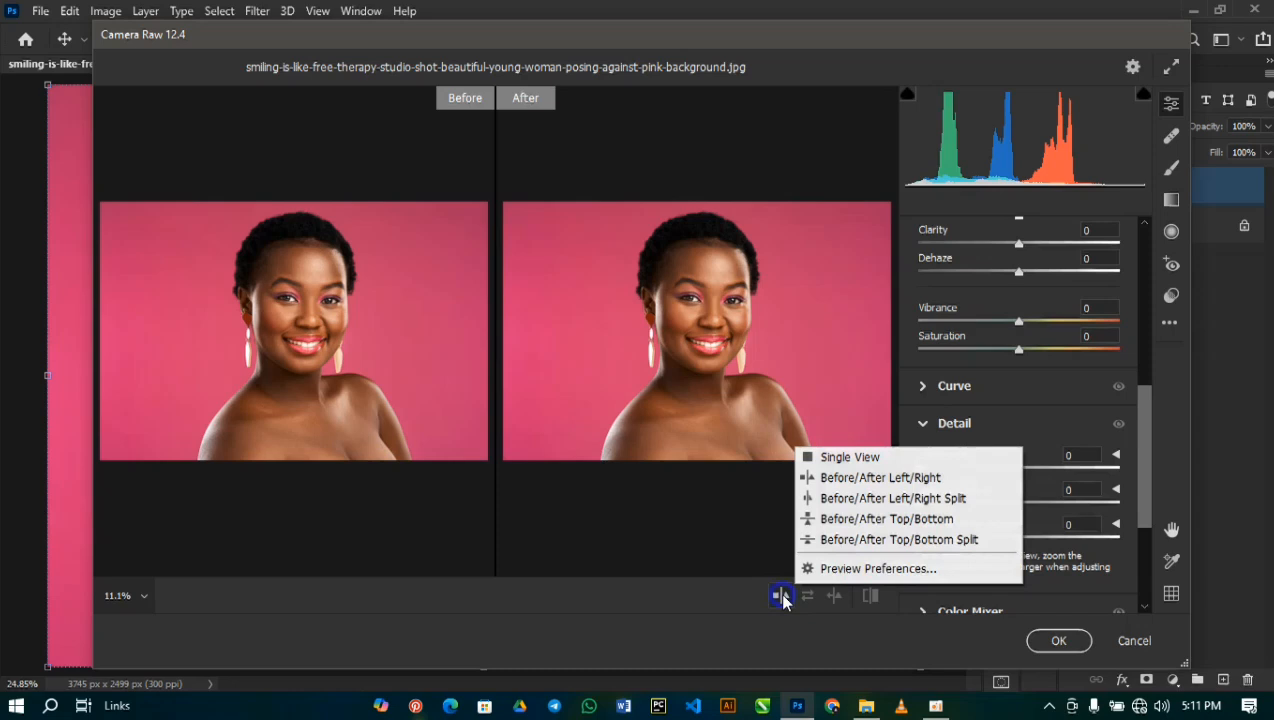
click(838, 500)
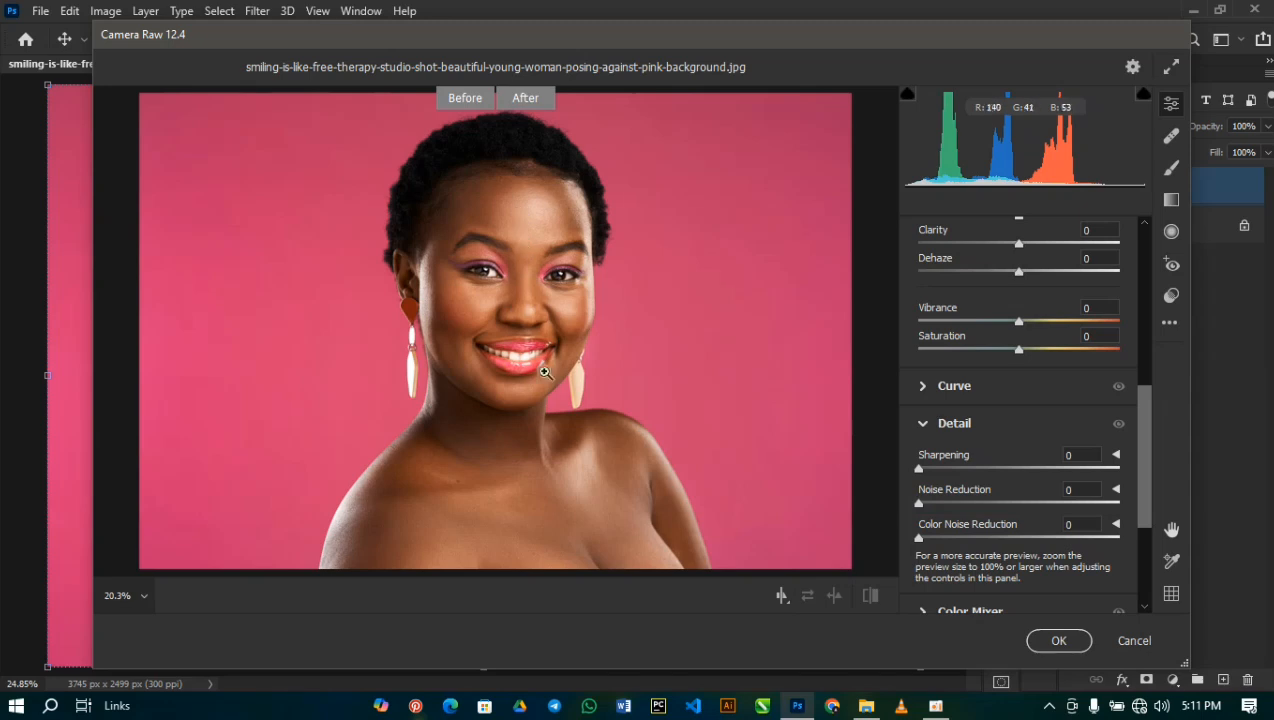
drag(522, 100, 524, 100)
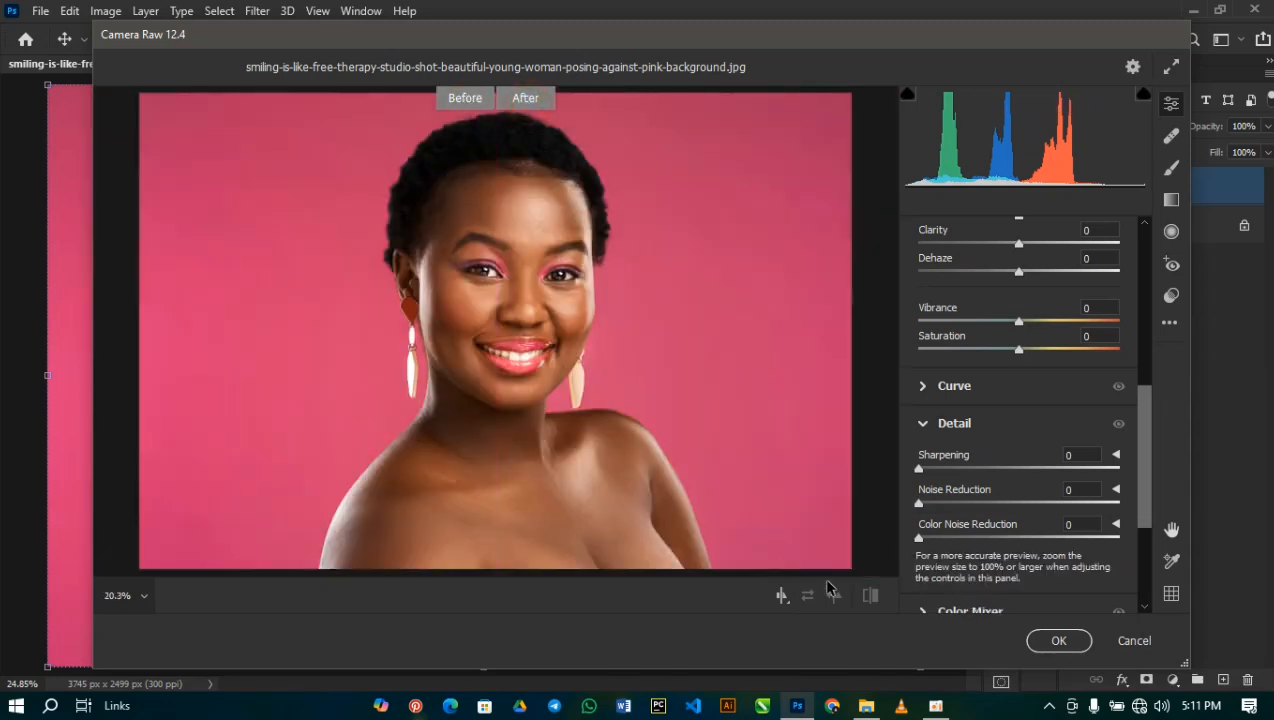
click(782, 596)
click(842, 519)
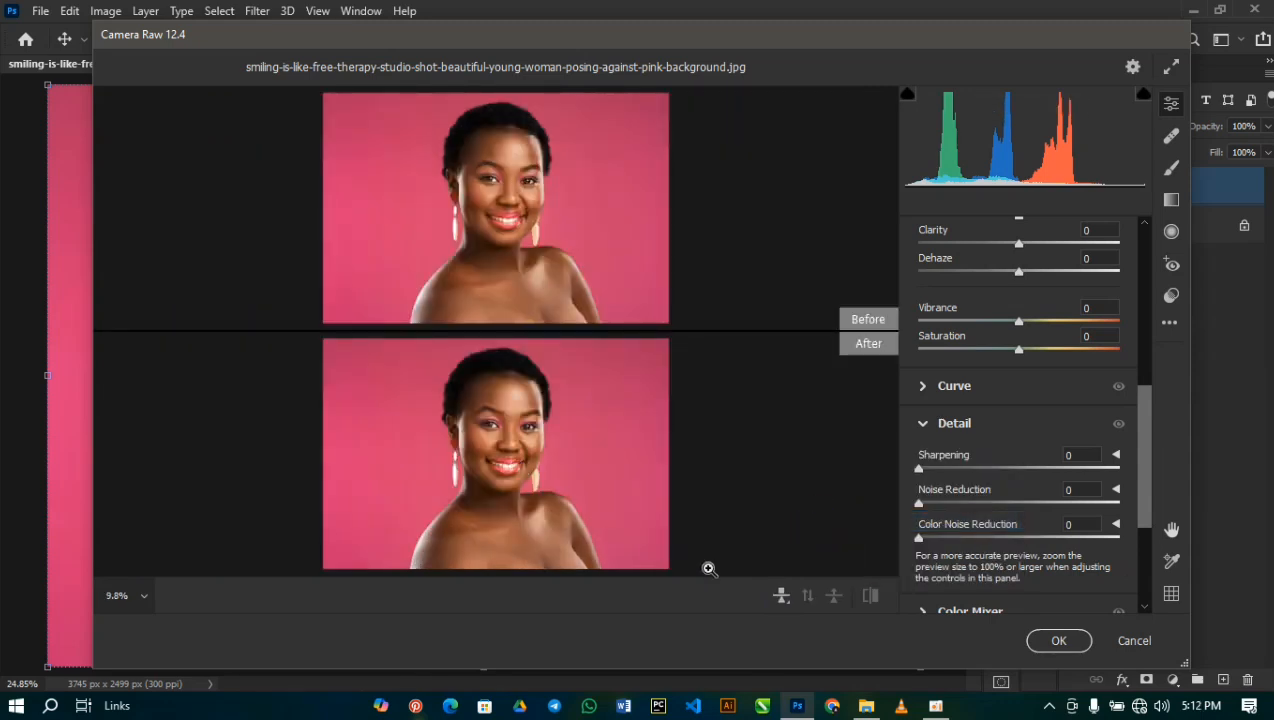
click(782, 596)
click(840, 540)
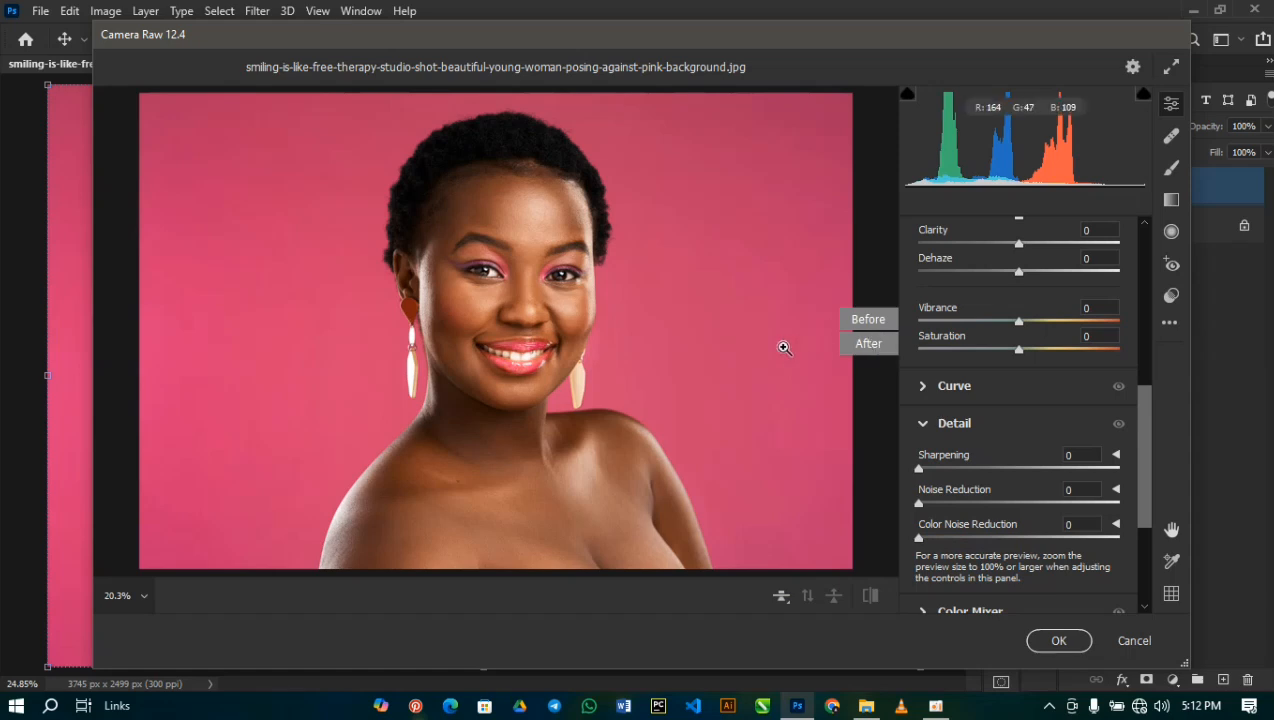
click(782, 596)
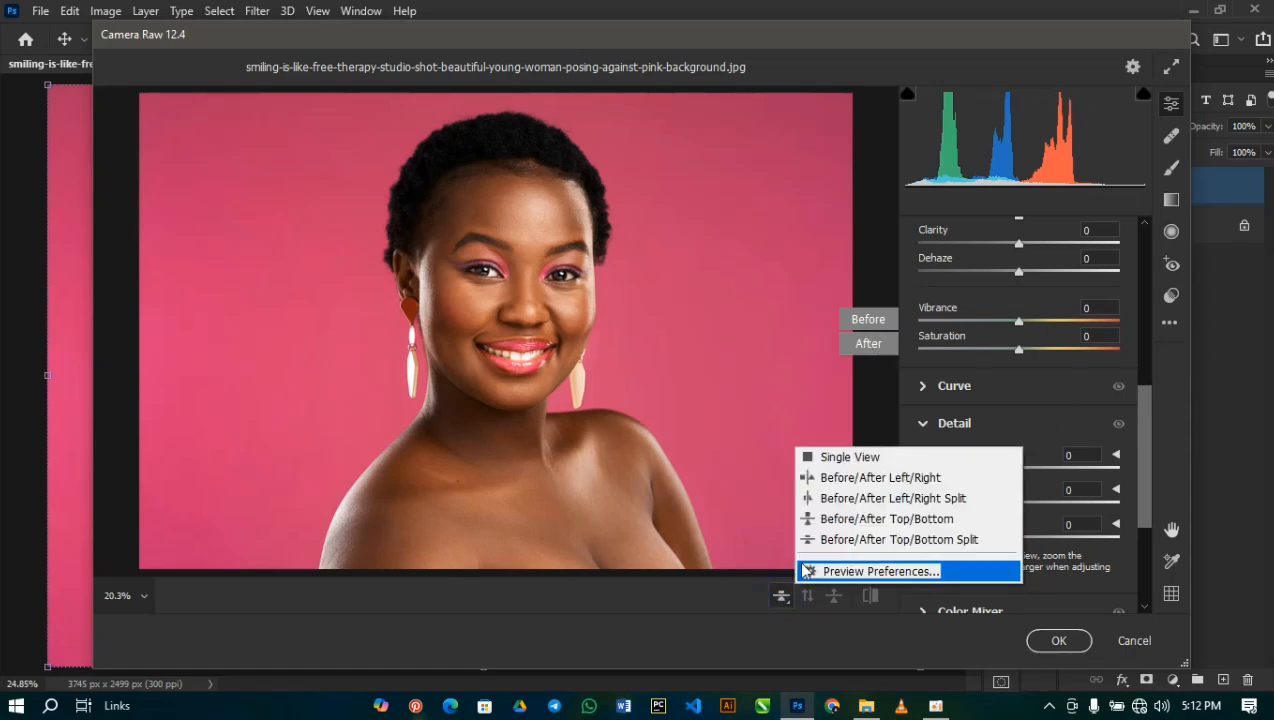
click(863, 503)
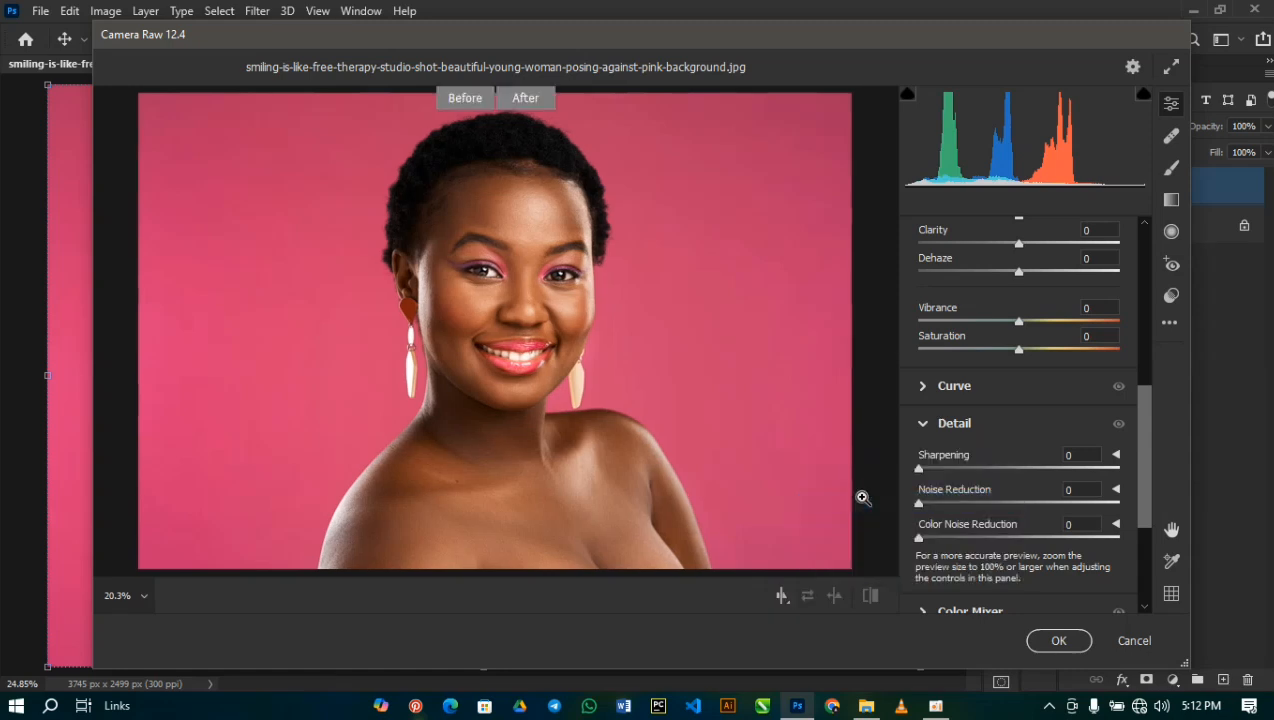
click(776, 594)
click(816, 483)
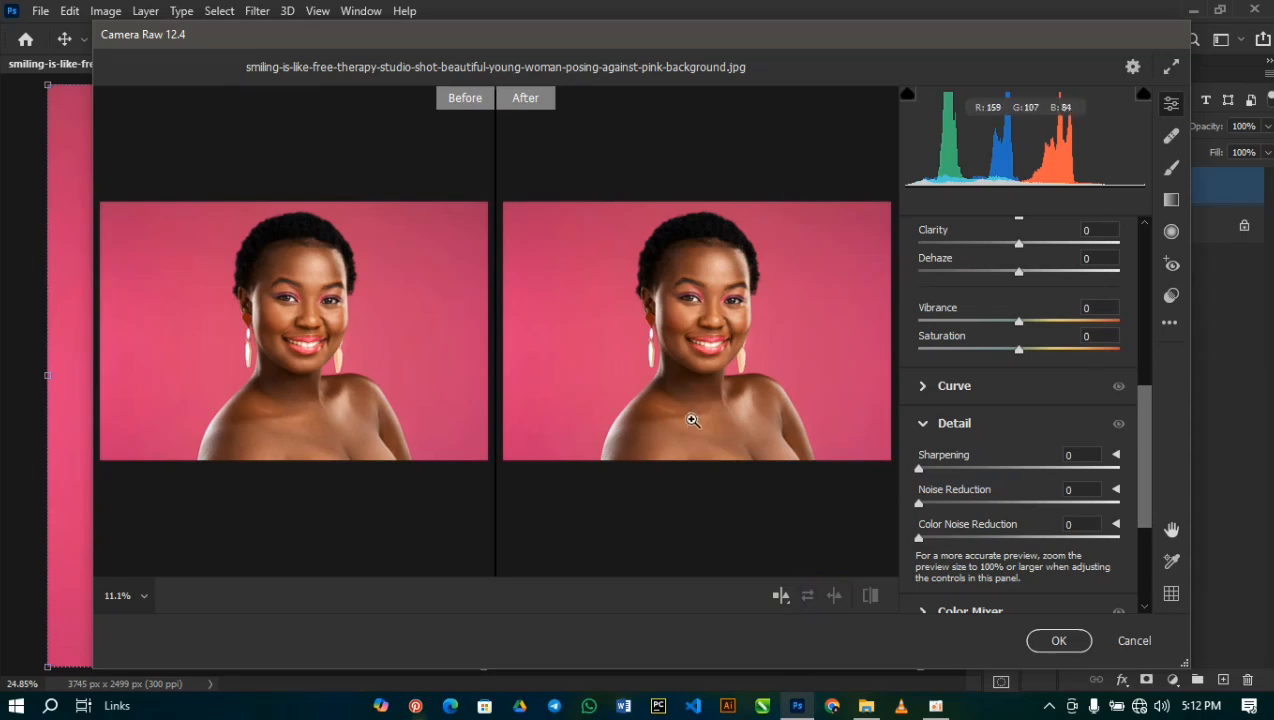
View the before/after comparison at 6% and 12% zoom and return it to Fit in View
click(145, 597)
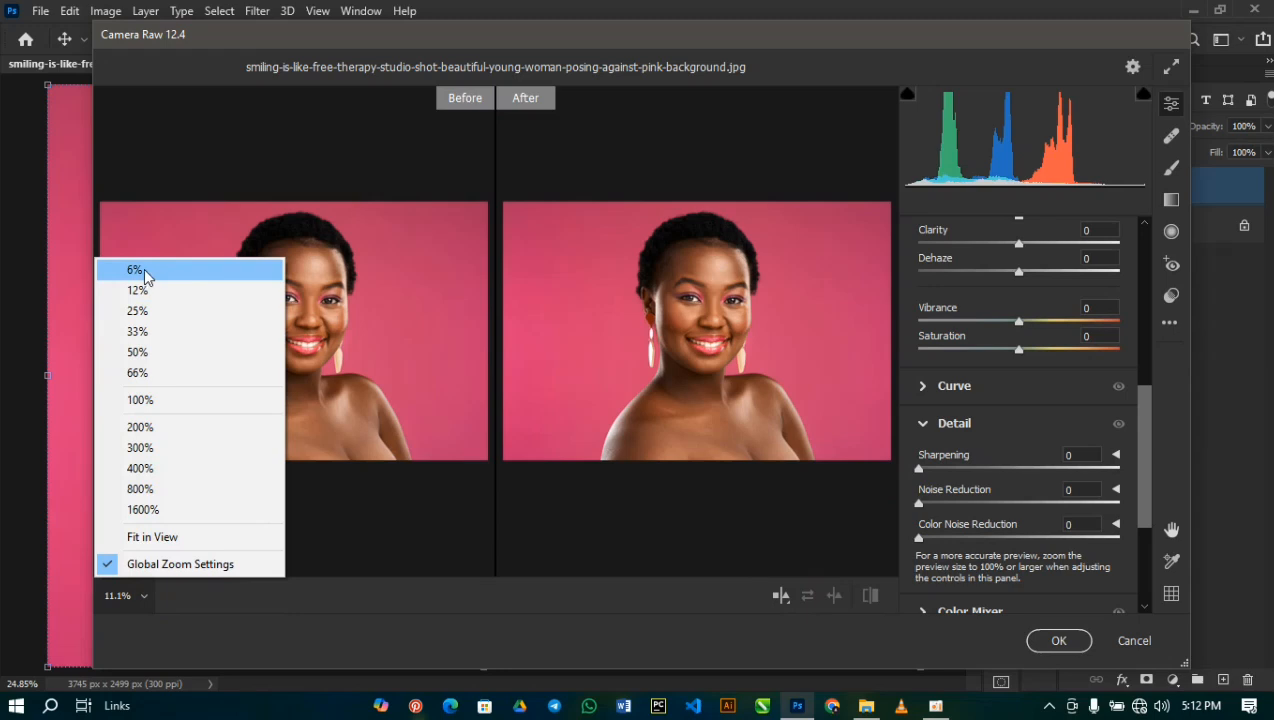
click(145, 272)
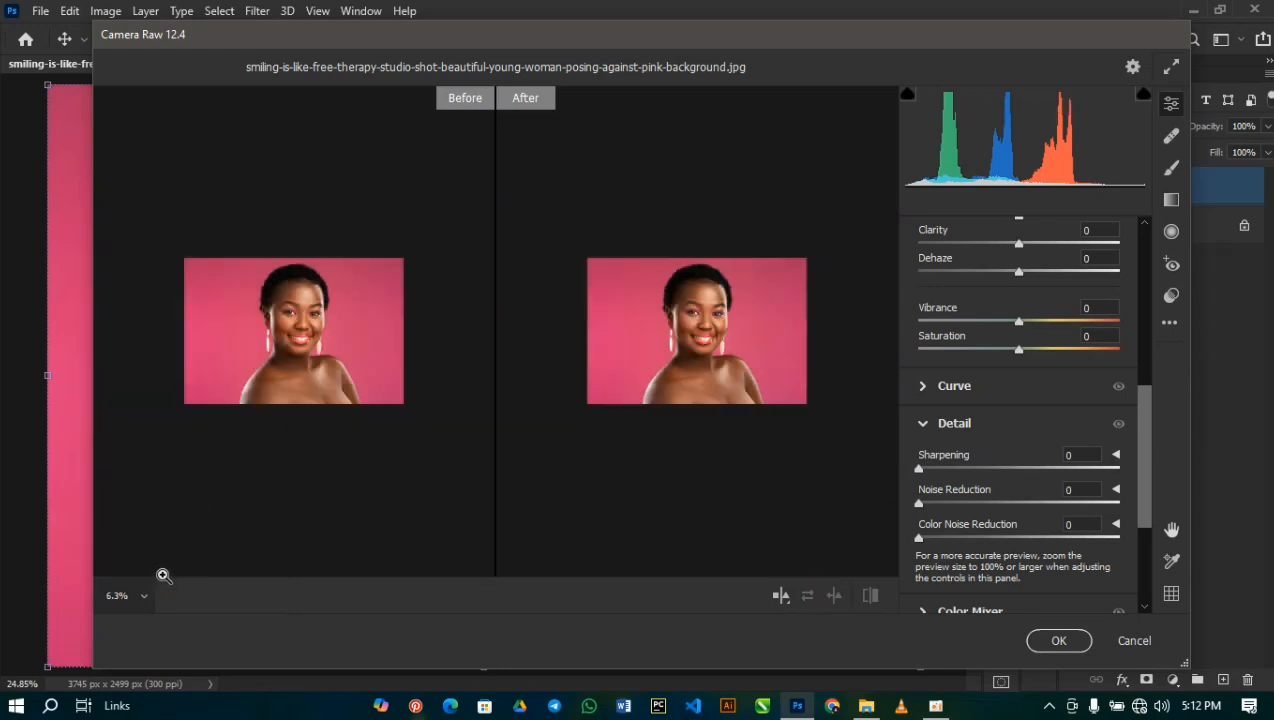
click(143, 597)
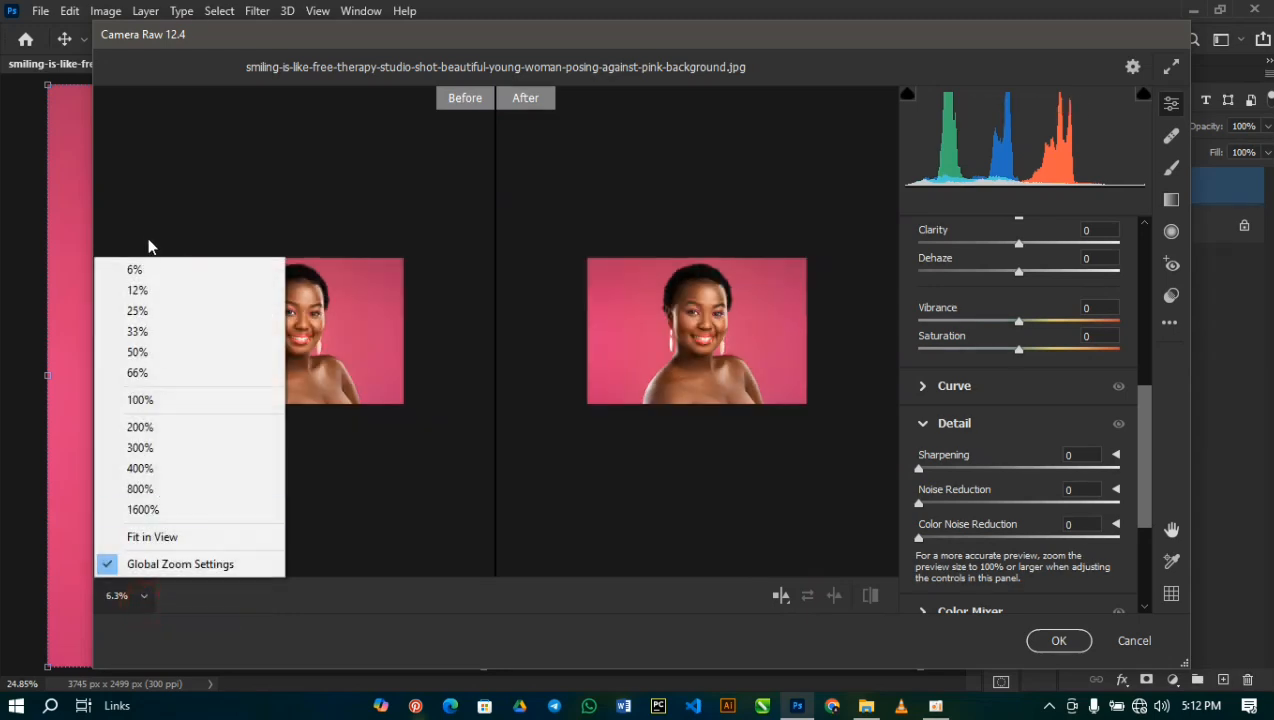
click(139, 292)
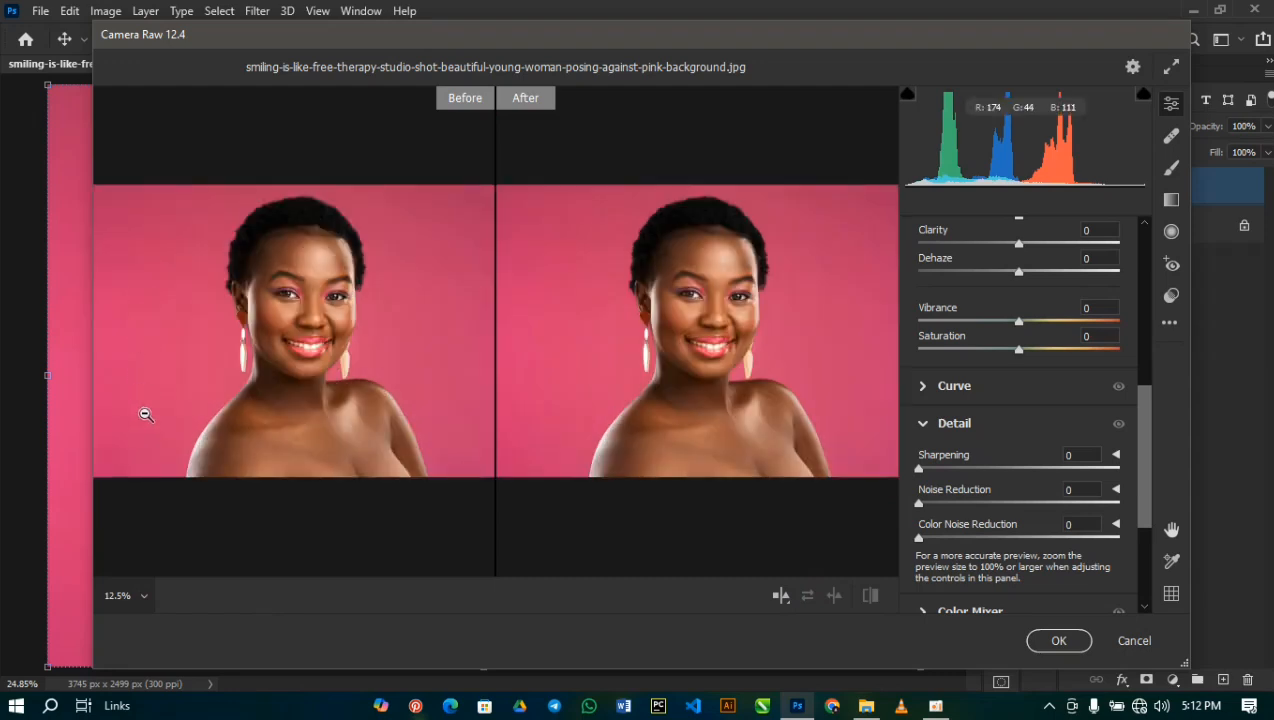
click(143, 597)
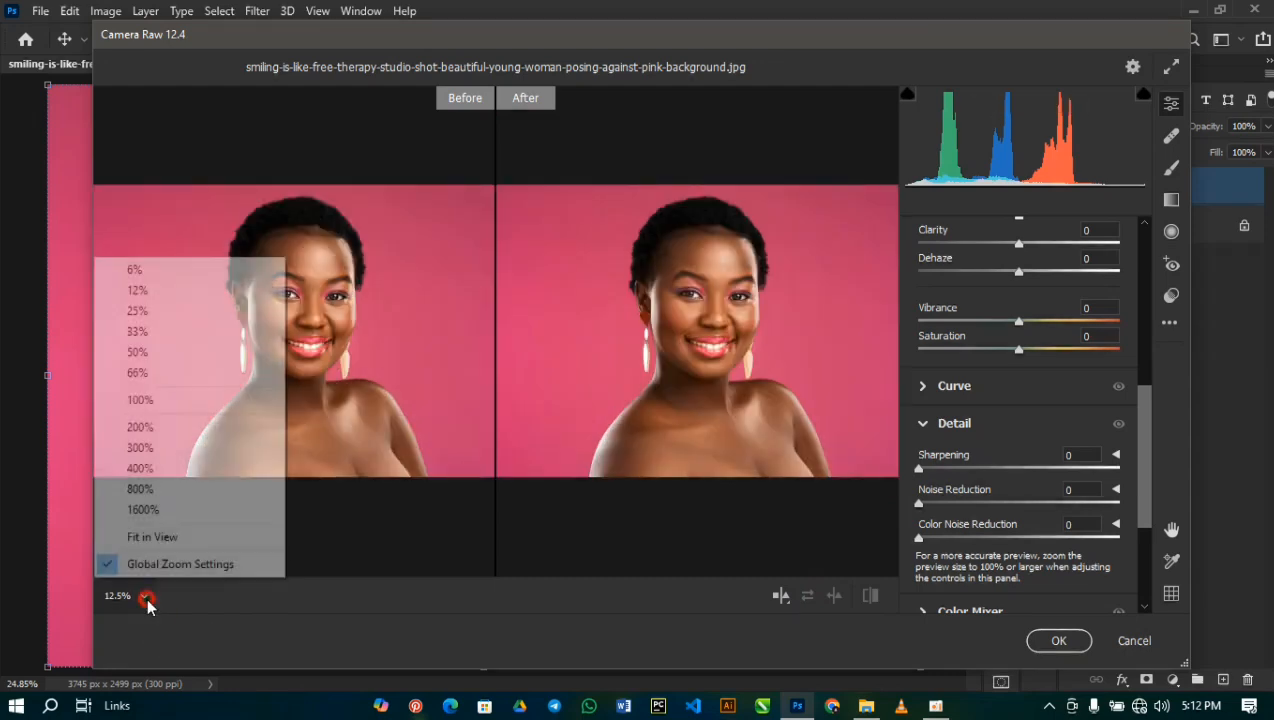
click(150, 536)
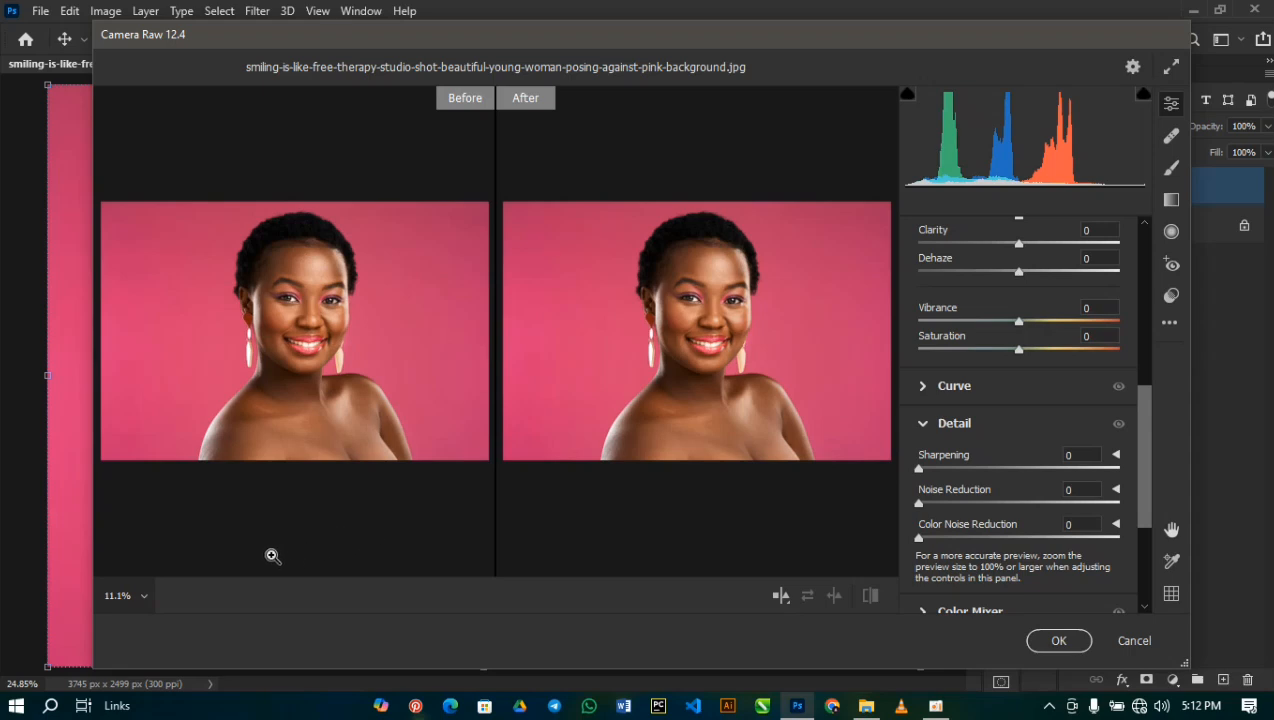
Inspect the face in the comparison at 100% and 50% zoom and fit the photo back in view
click(145, 596)
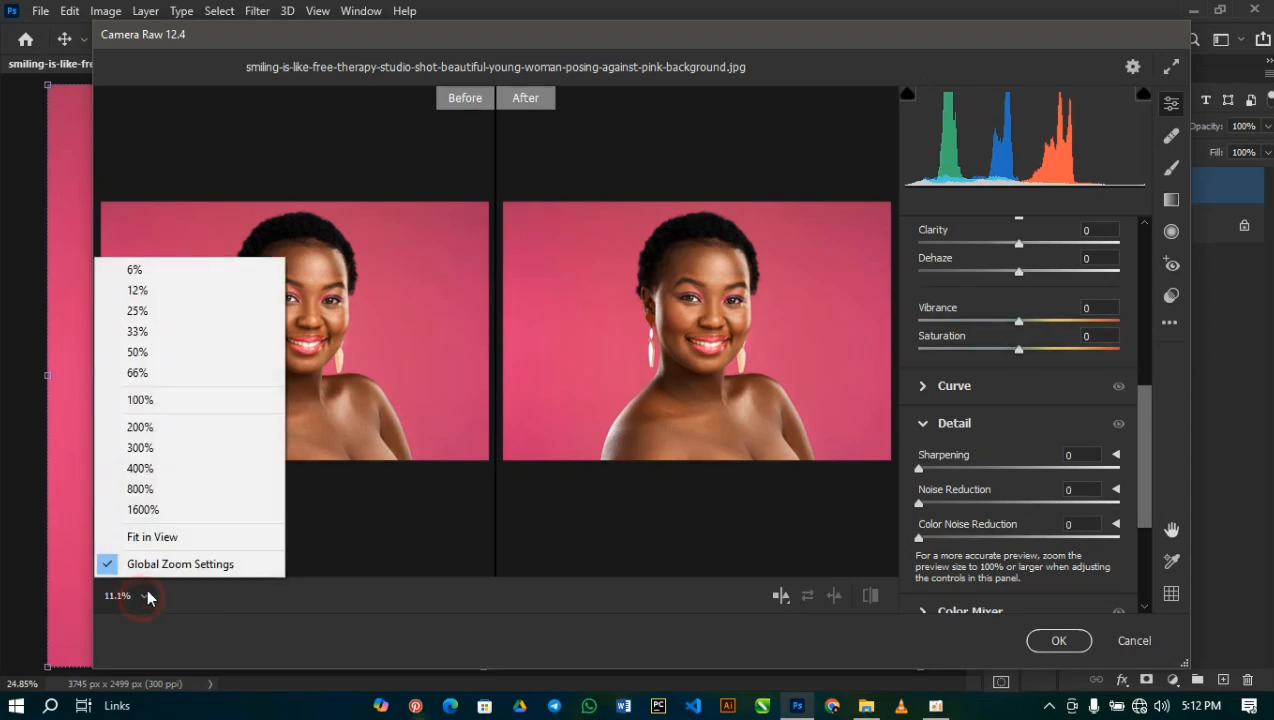
click(140, 400)
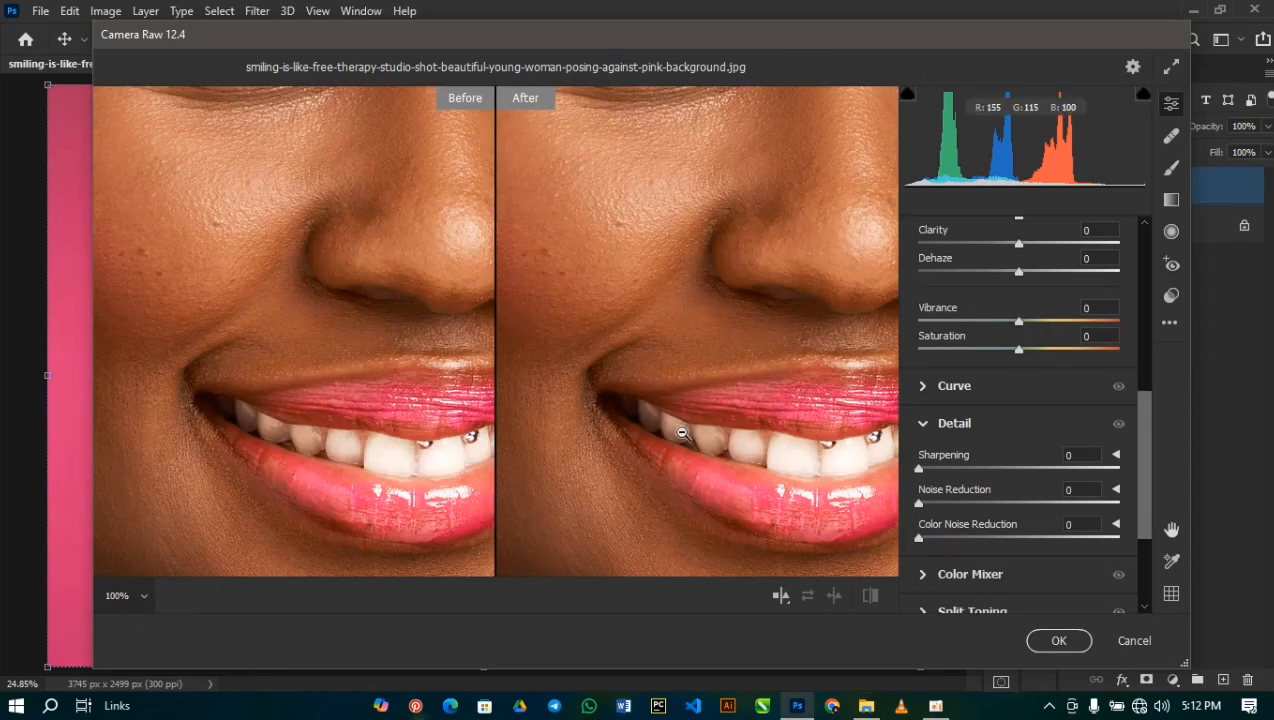
click(145, 596)
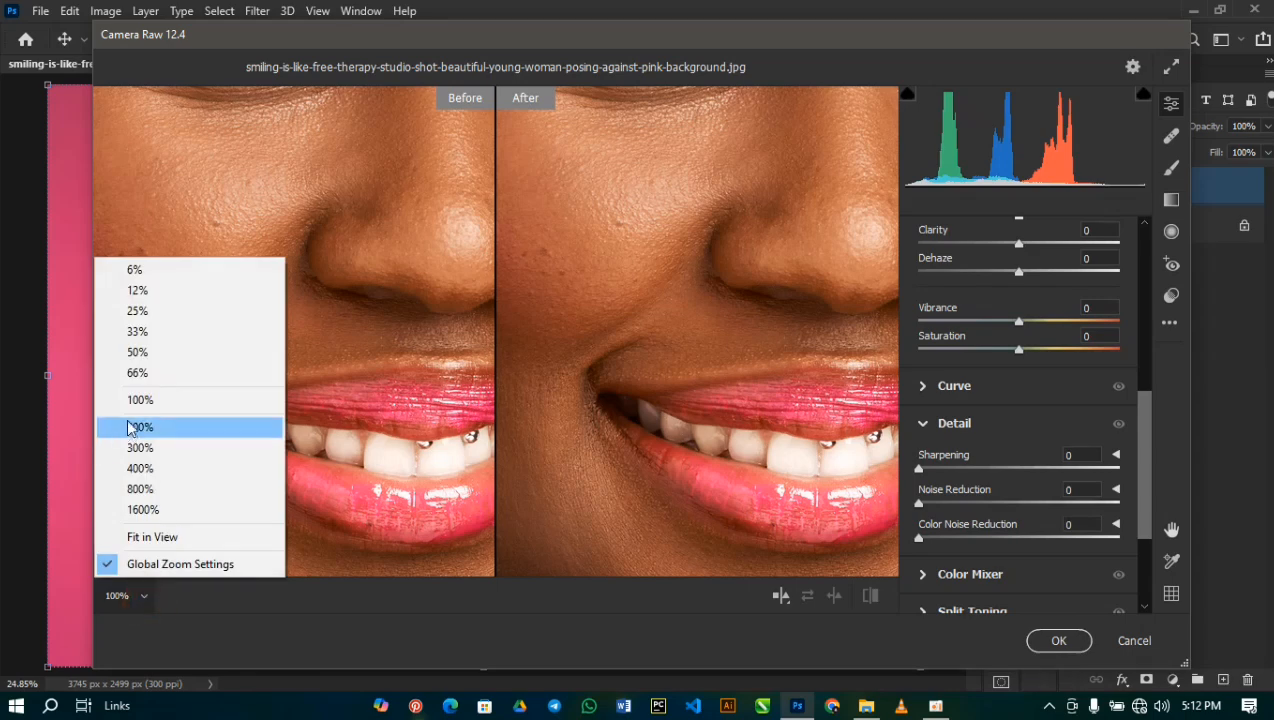
click(138, 352)
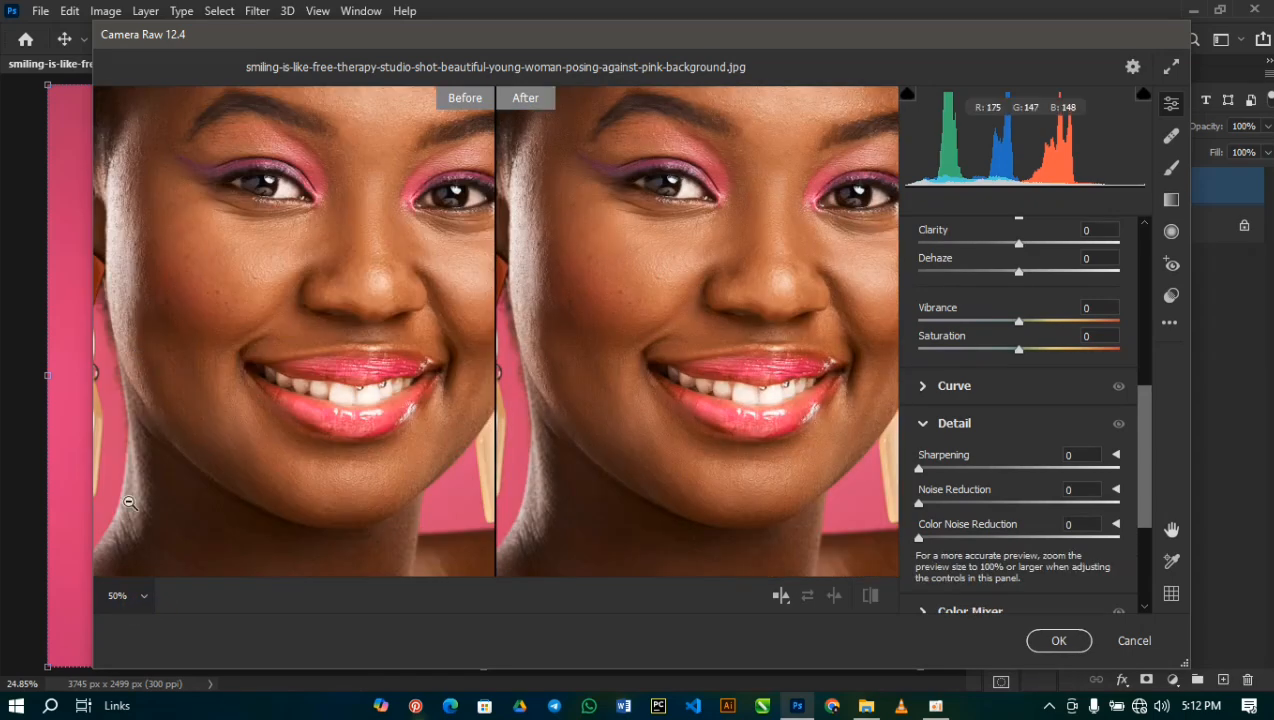
click(145, 596)
click(143, 539)
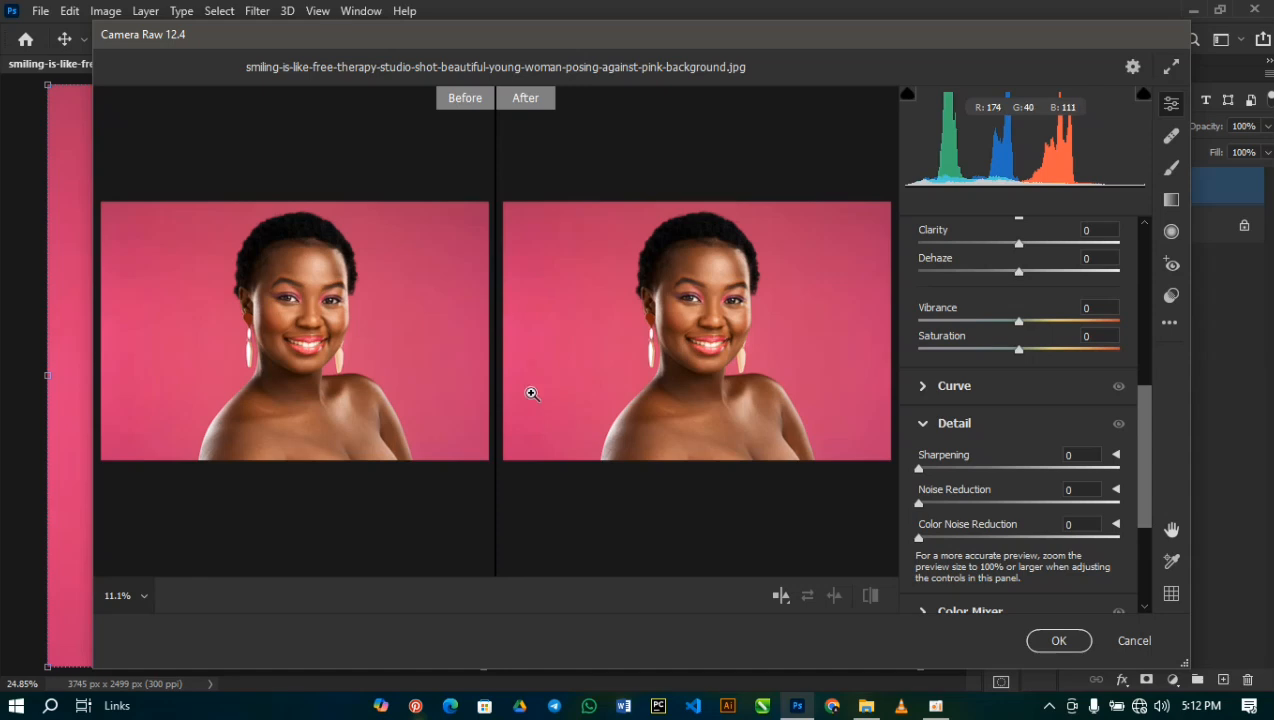
Zoom the before/after comparison in gradually to 20%
key(alt)
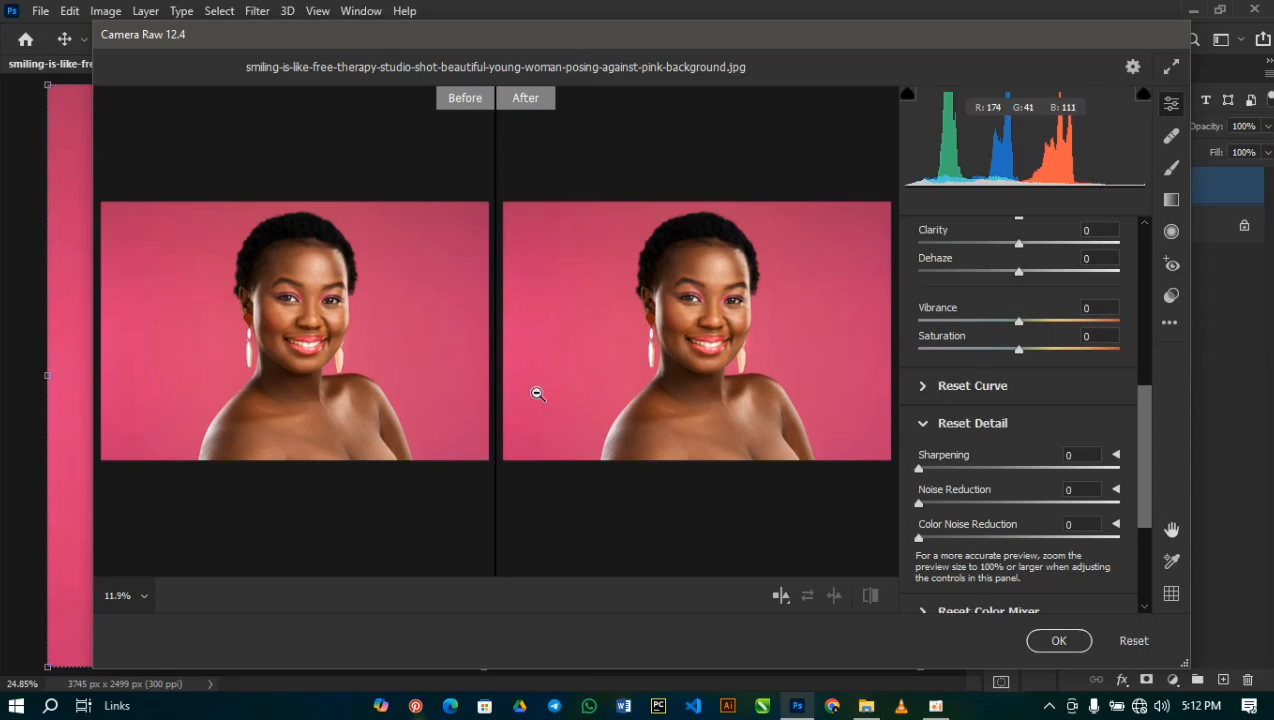
scroll(538, 394, up, 5)
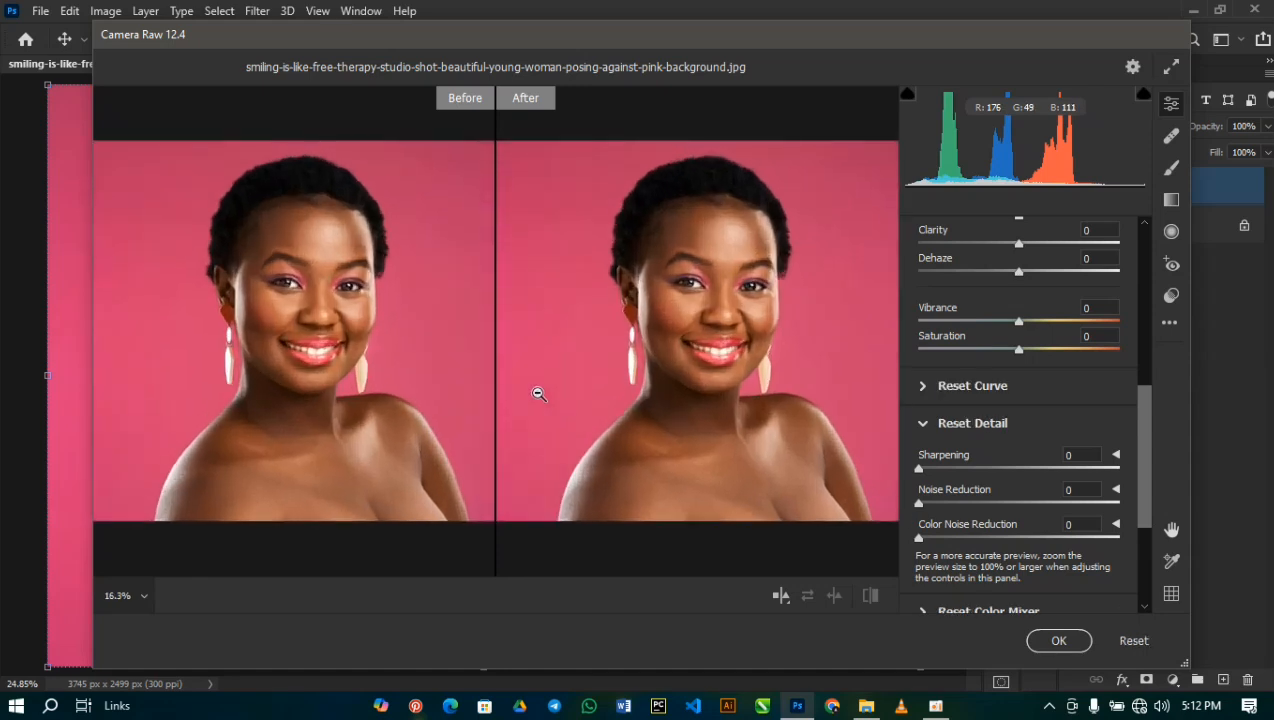
scroll(538, 394, up, 1)
scroll(538, 394, up, 1)
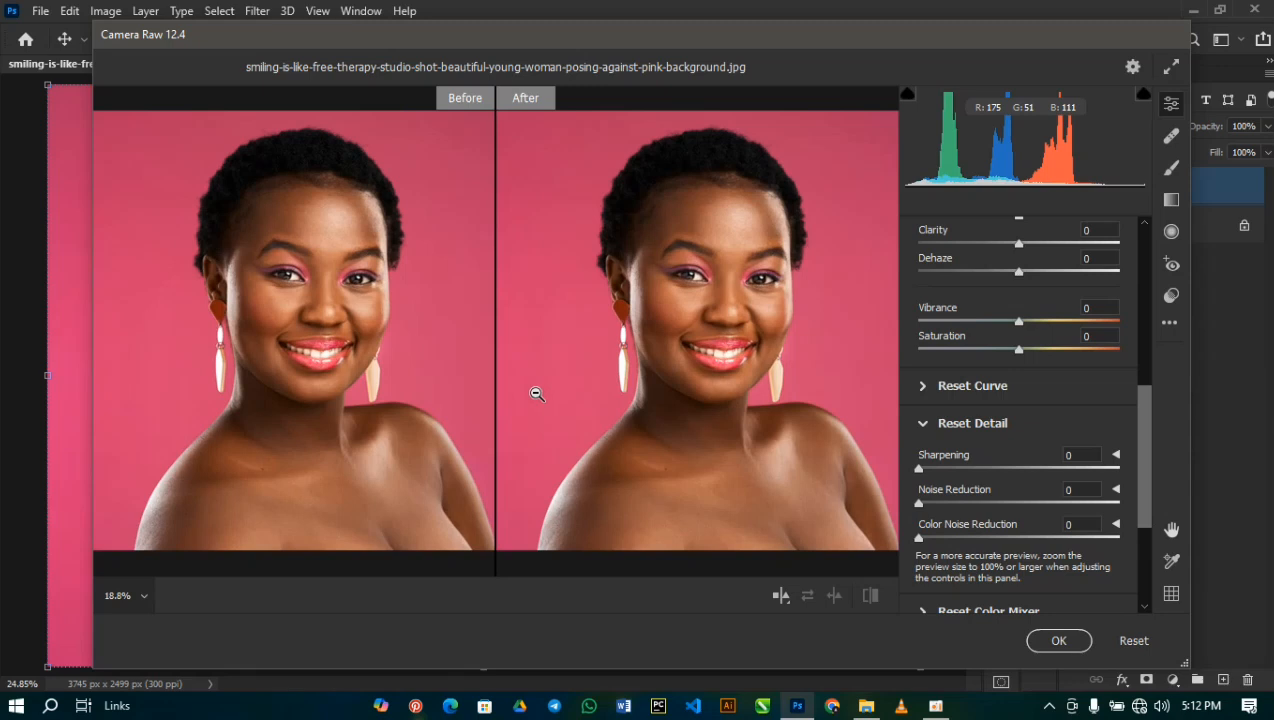
scroll(537, 394, up, 1)
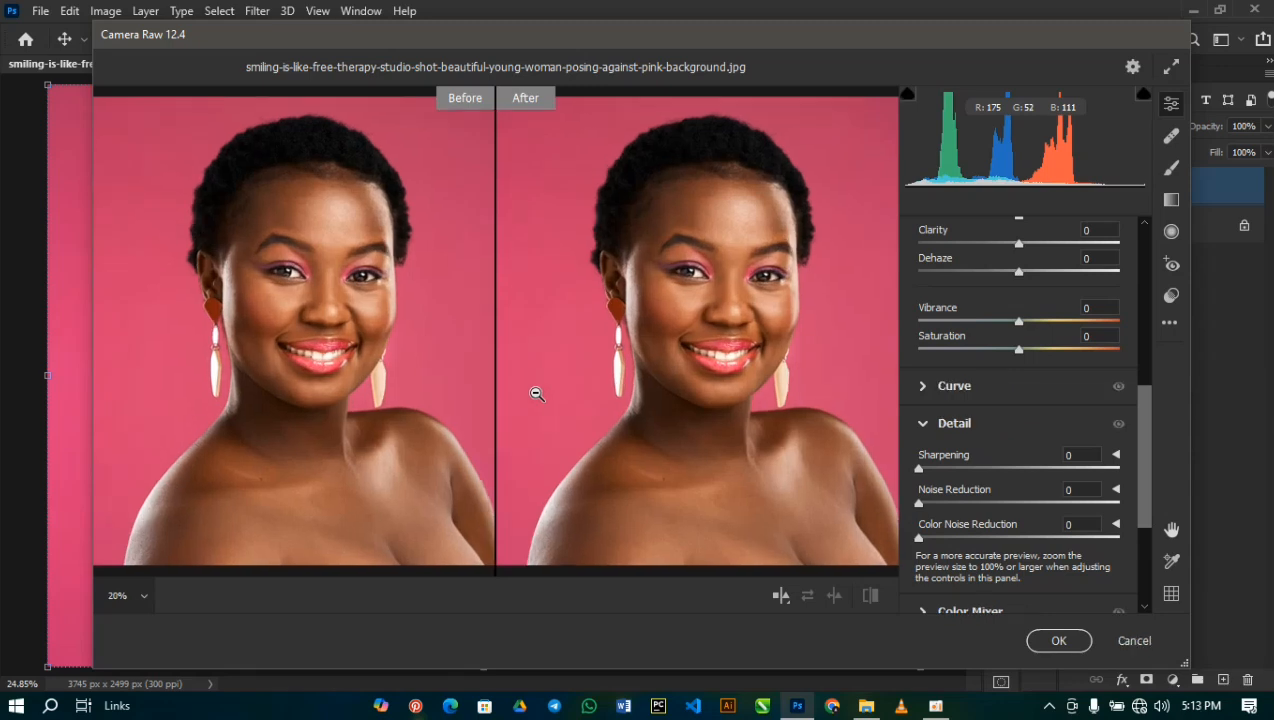
Inspect the skin and mouth in the comparison at 200% zoom, then zoom gradually out to 22.5% and recentre the portrait
click(146, 598)
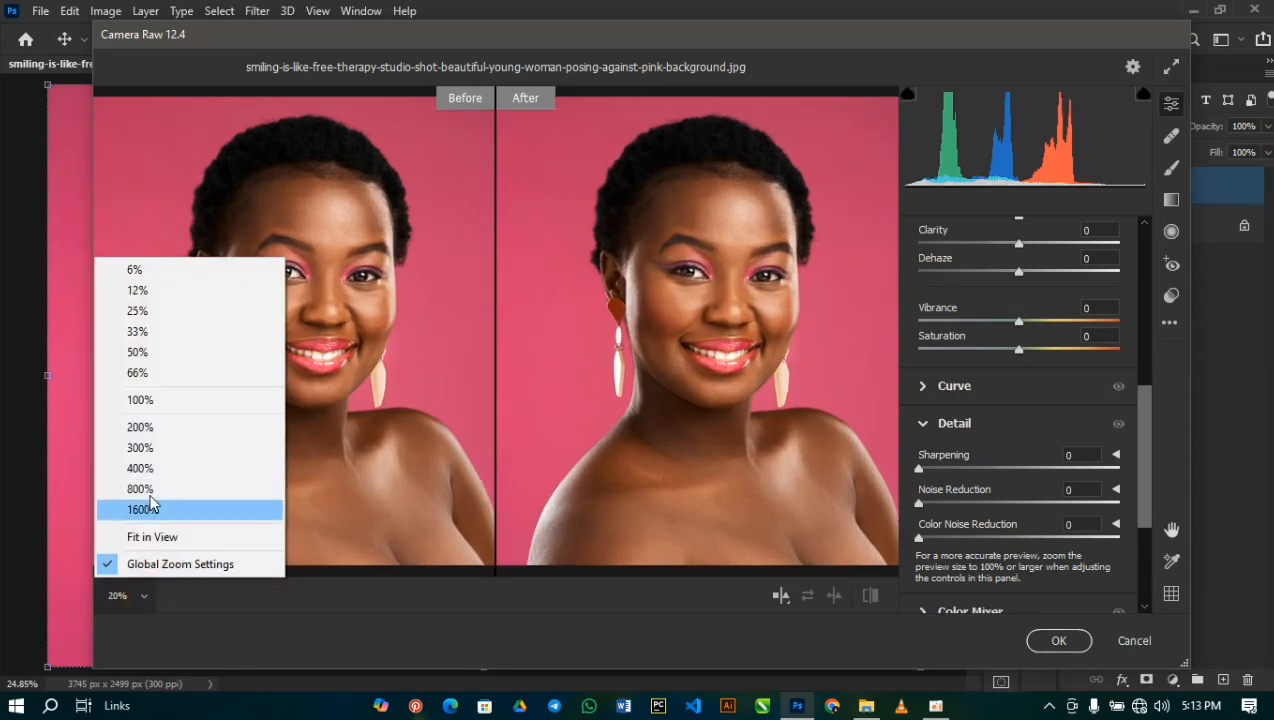
click(156, 427)
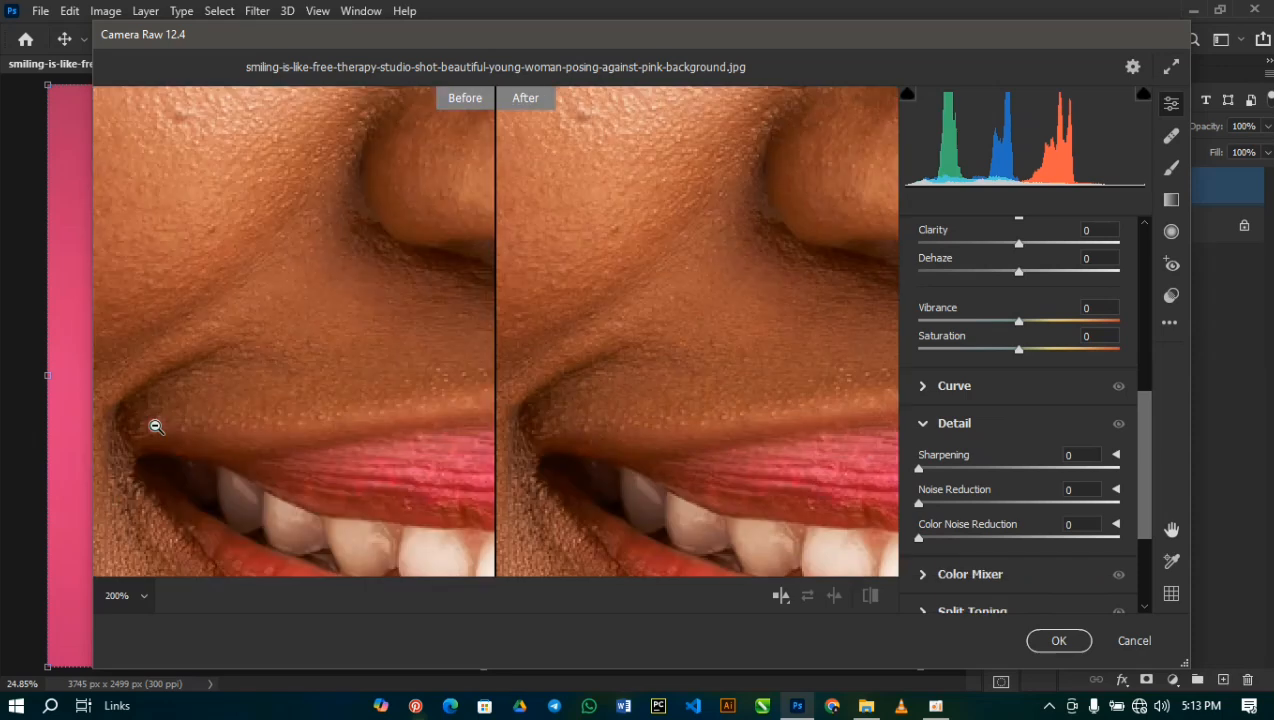
key(alt)
scroll(572, 438, down, 5)
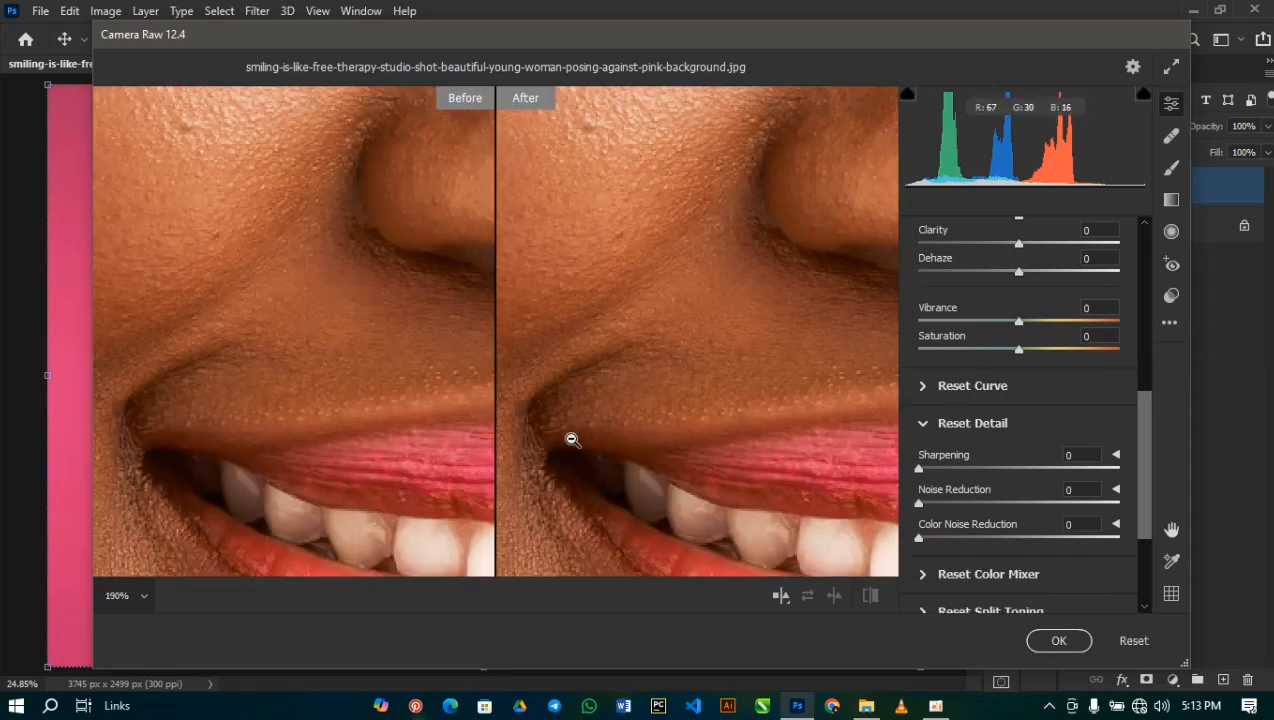
scroll(572, 439, down, 2)
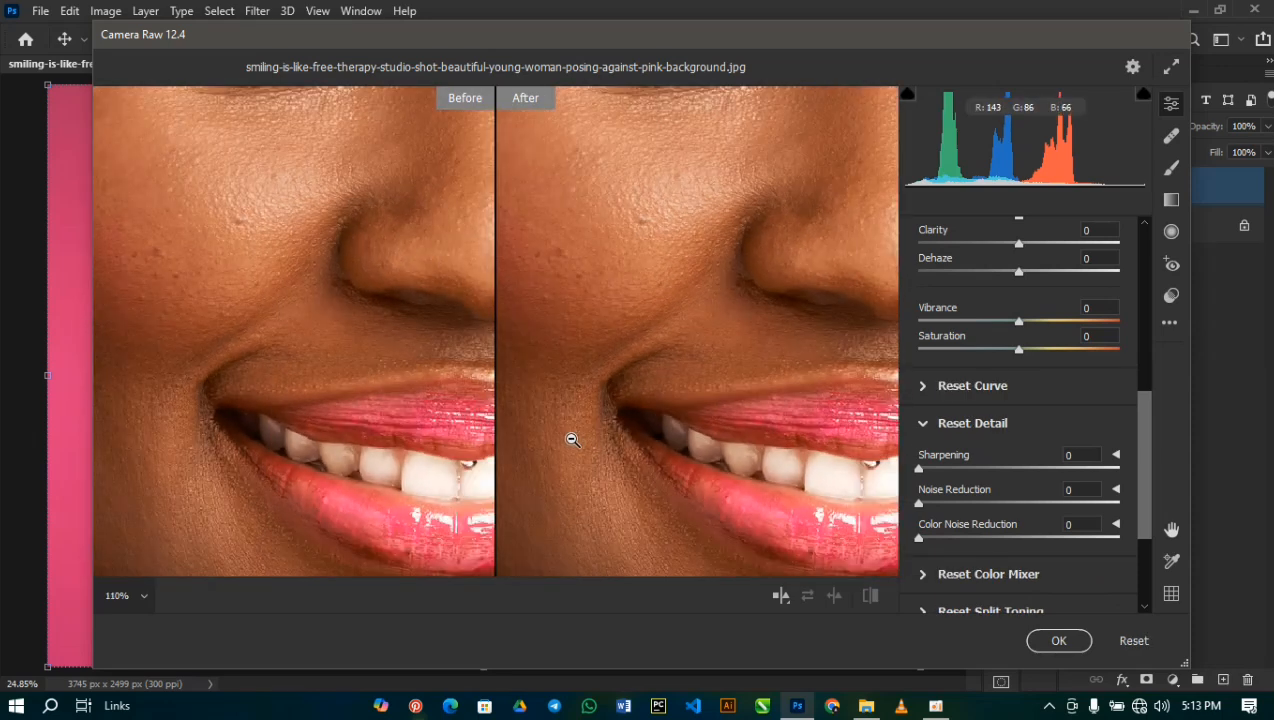
scroll(572, 438, down, 2)
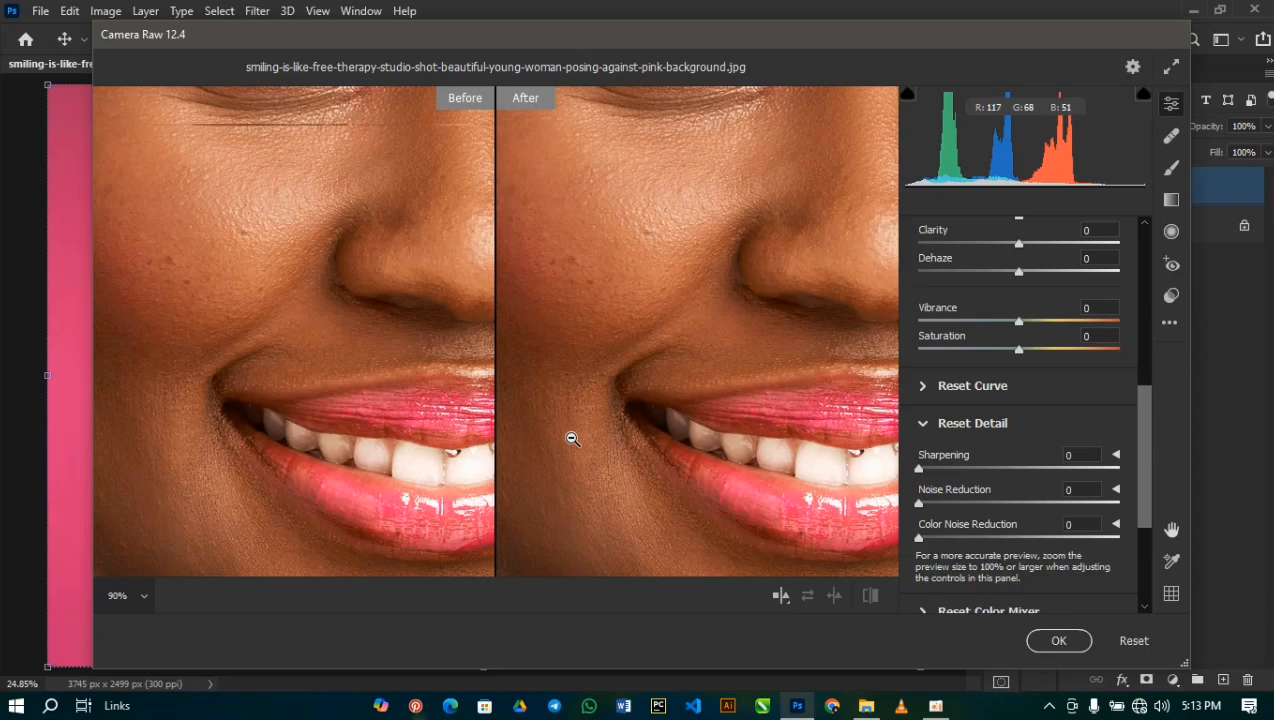
scroll(572, 438, down, 4)
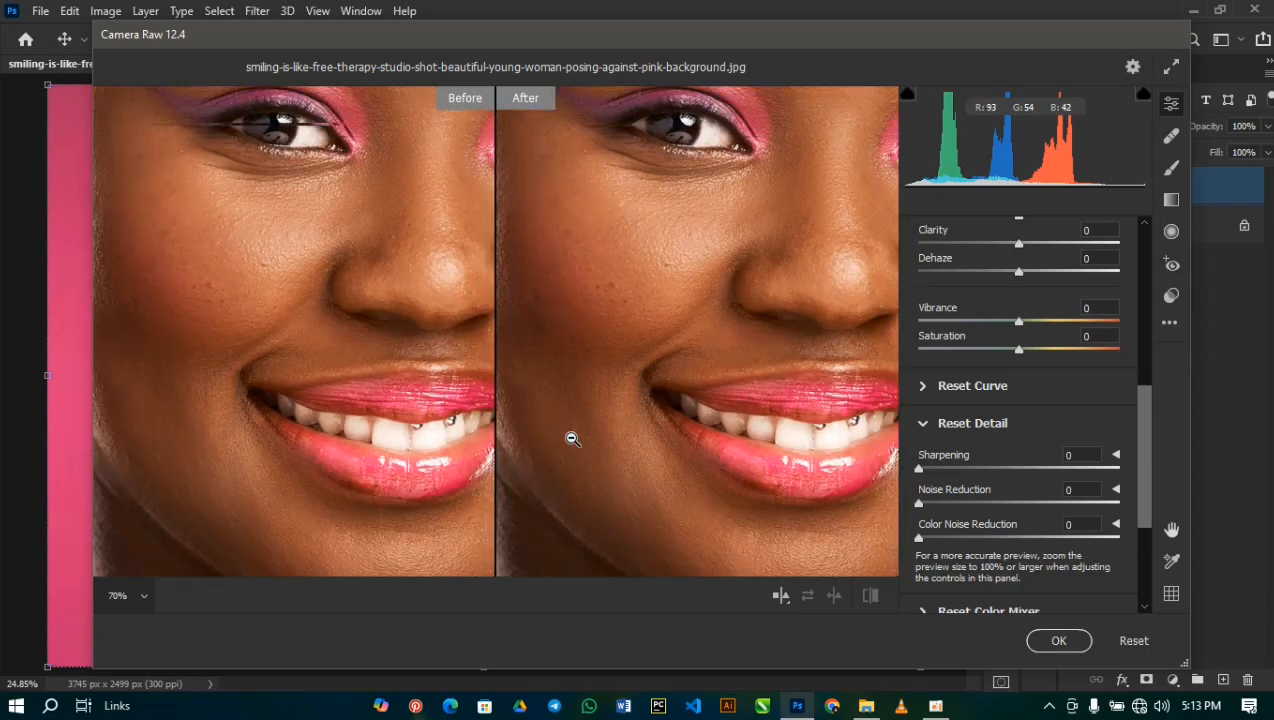
scroll(572, 438, down, 3)
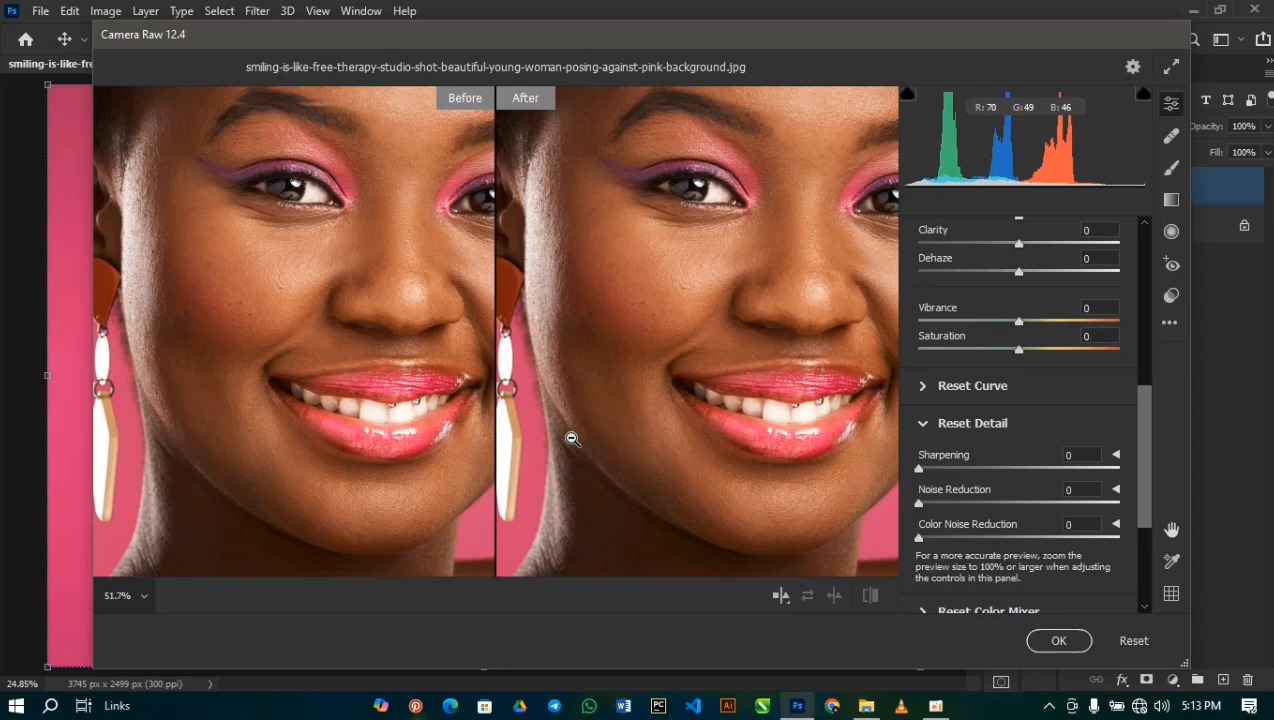
scroll(572, 438, down, 3)
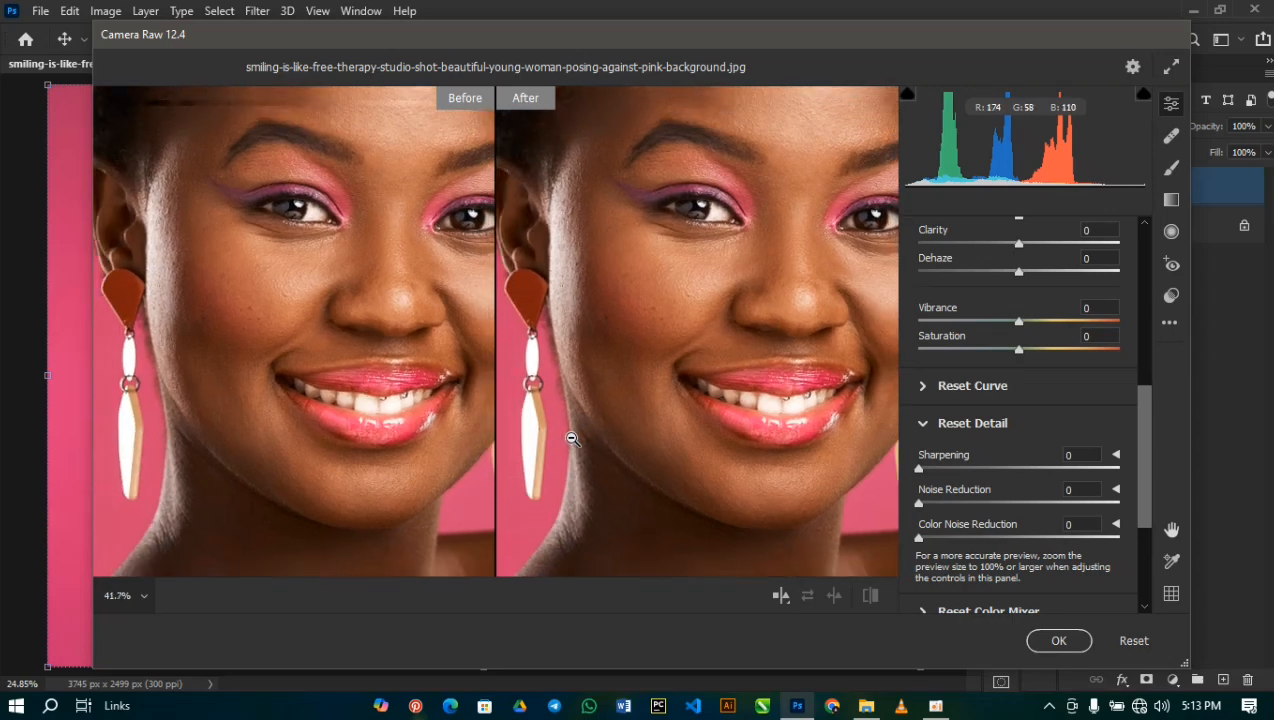
scroll(572, 438, down, 1)
scroll(572, 438, down, 1)
scroll(572, 438, down, 1)
scroll(572, 438, down, 1)
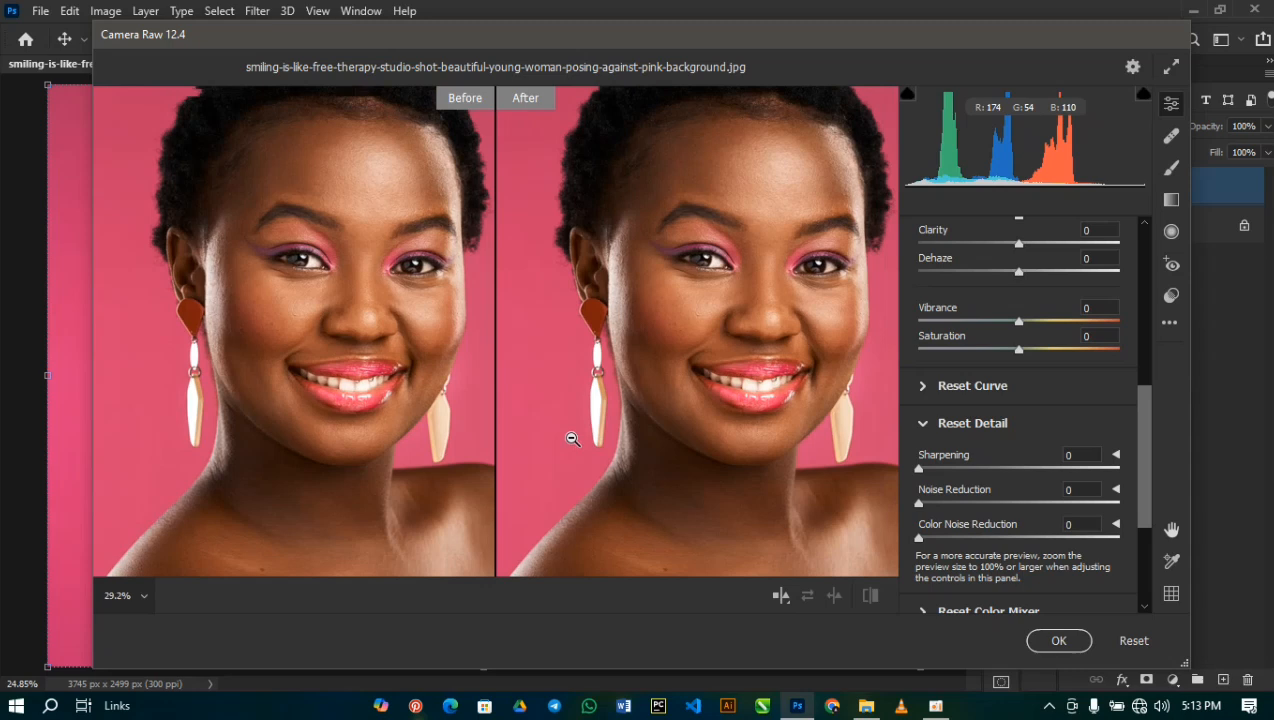
scroll(572, 438, down, 1)
scroll(572, 438, down, 1)
scroll(572, 438, down, 1)
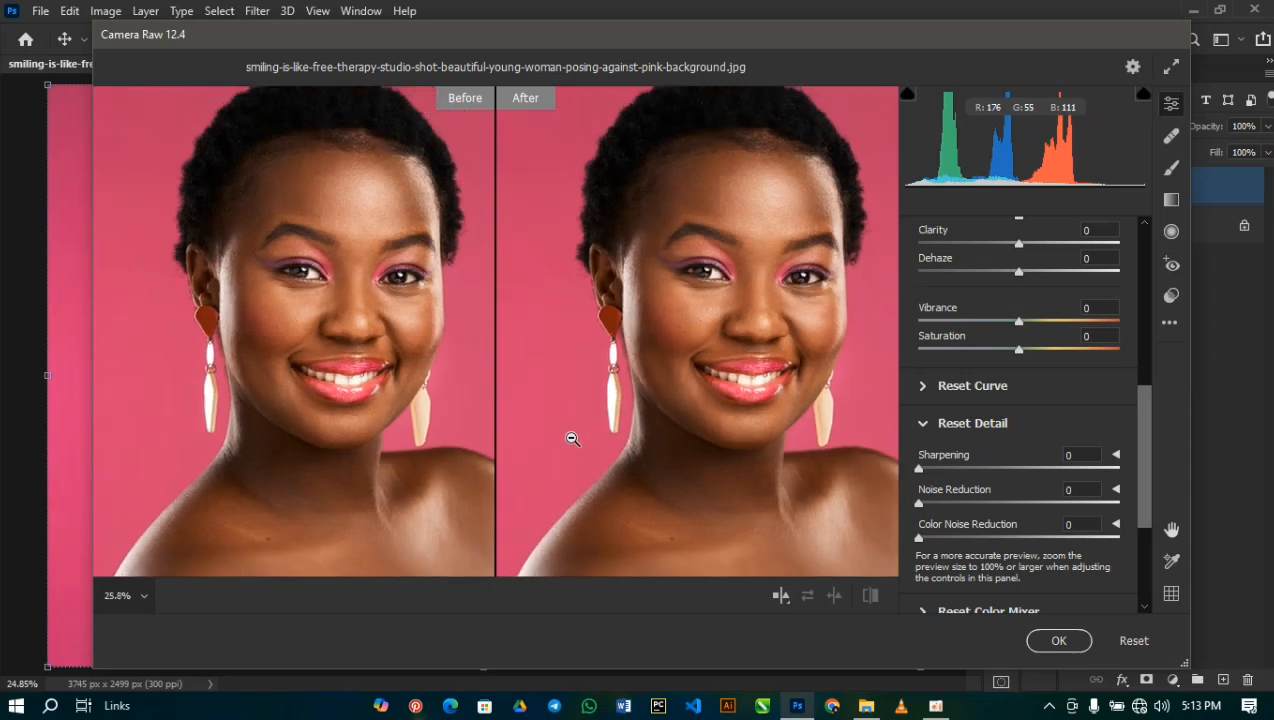
scroll(572, 438, down, 2)
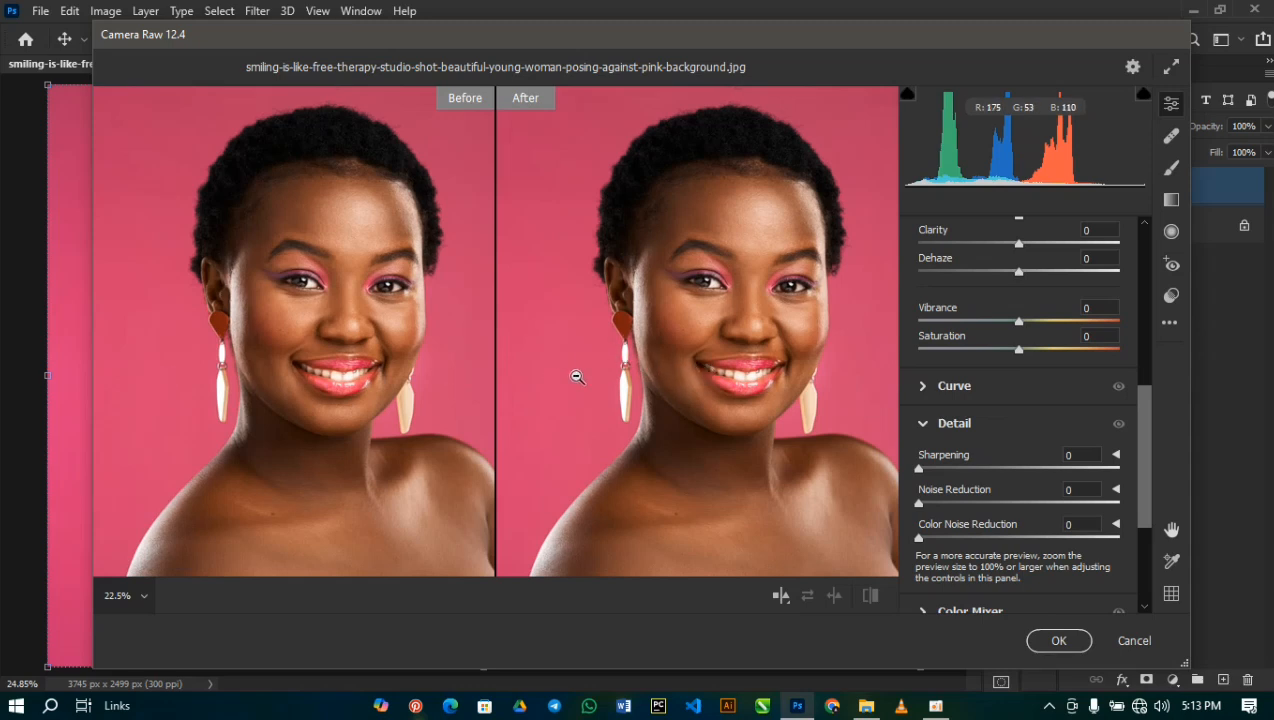
key(space)
drag(577, 328, 549, 330)
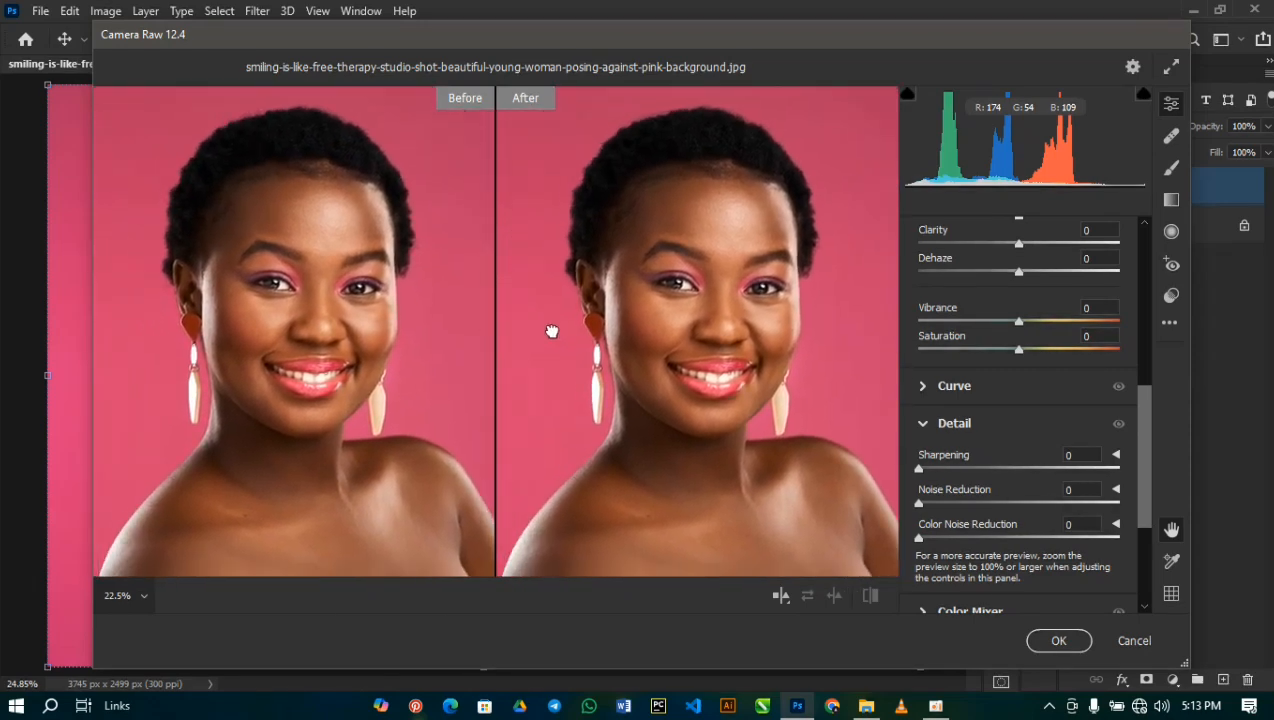
Collapse the Basic and Detail sections of the edit settings
drag(1151, 432, 1146, 243)
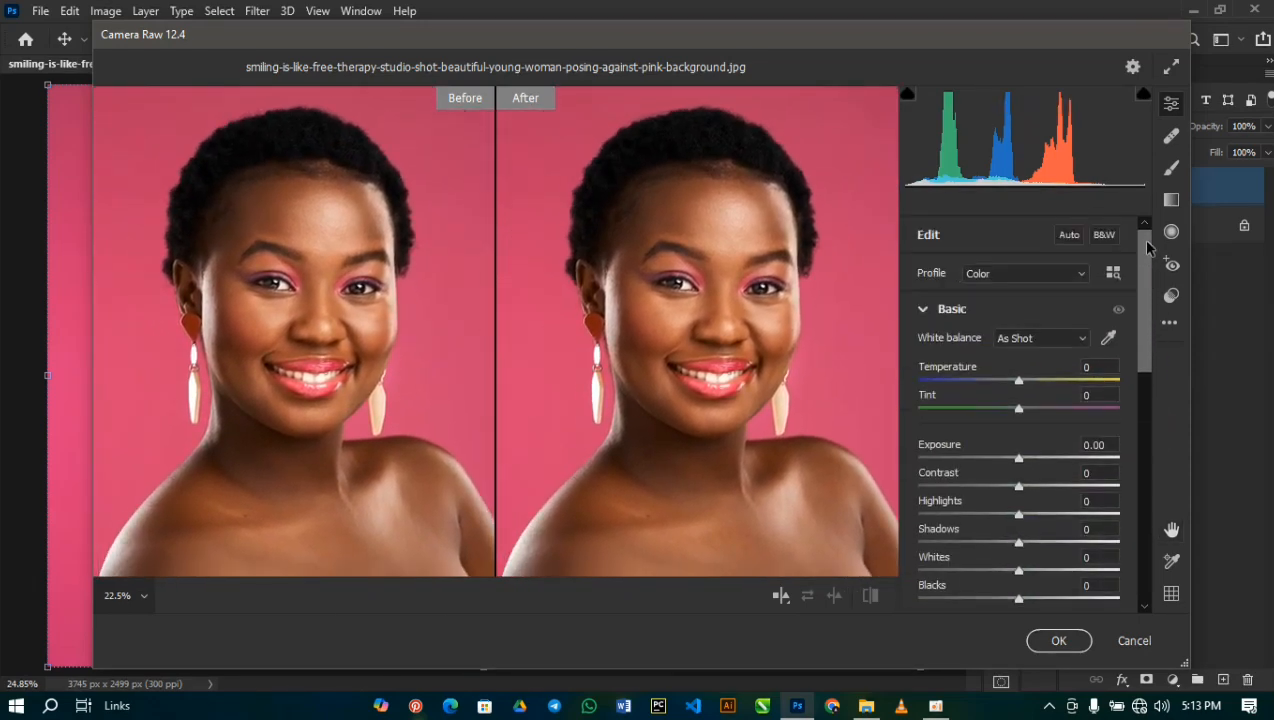
click(921, 310)
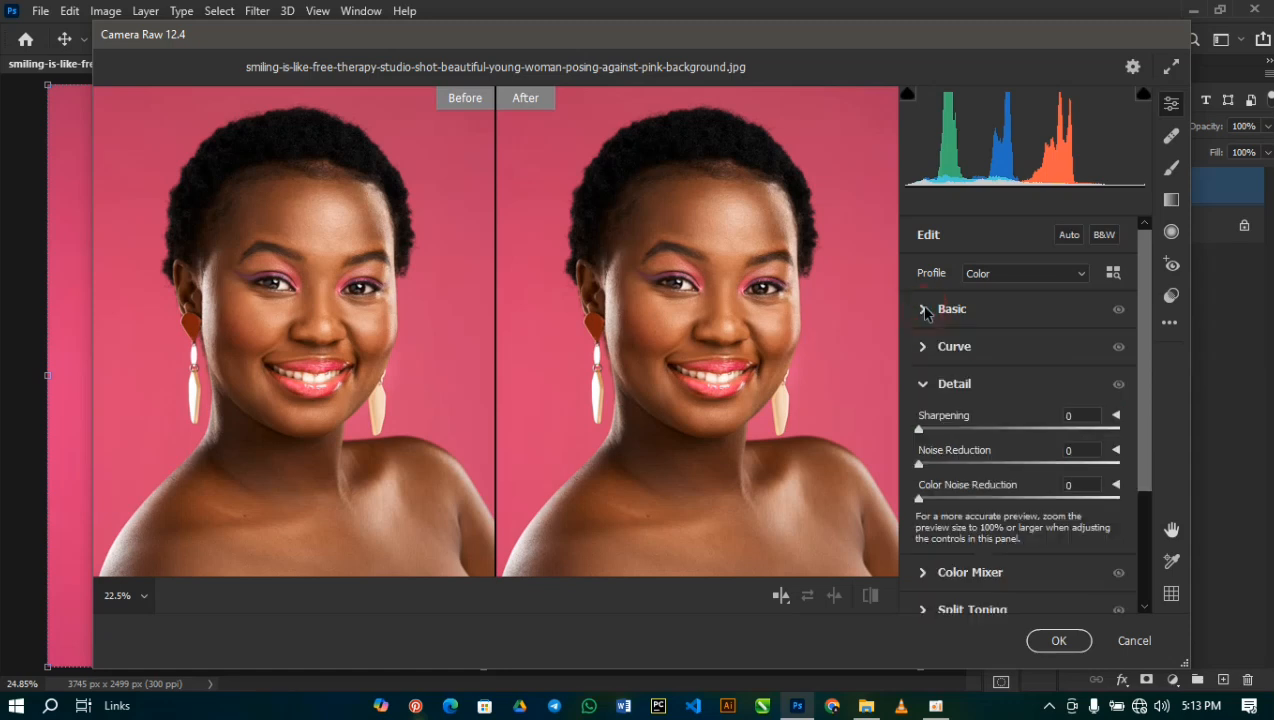
click(922, 385)
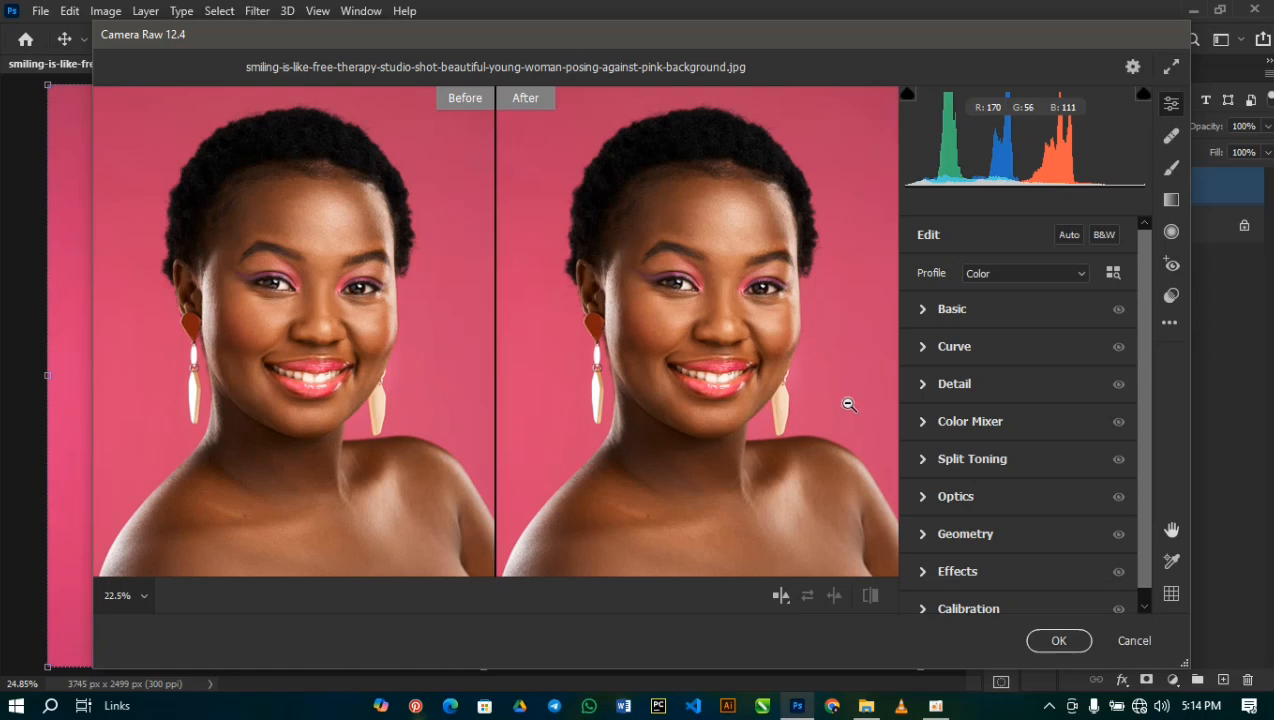
Expand the Basic settings and review the white balance options, keeping As Shot
click(925, 310)
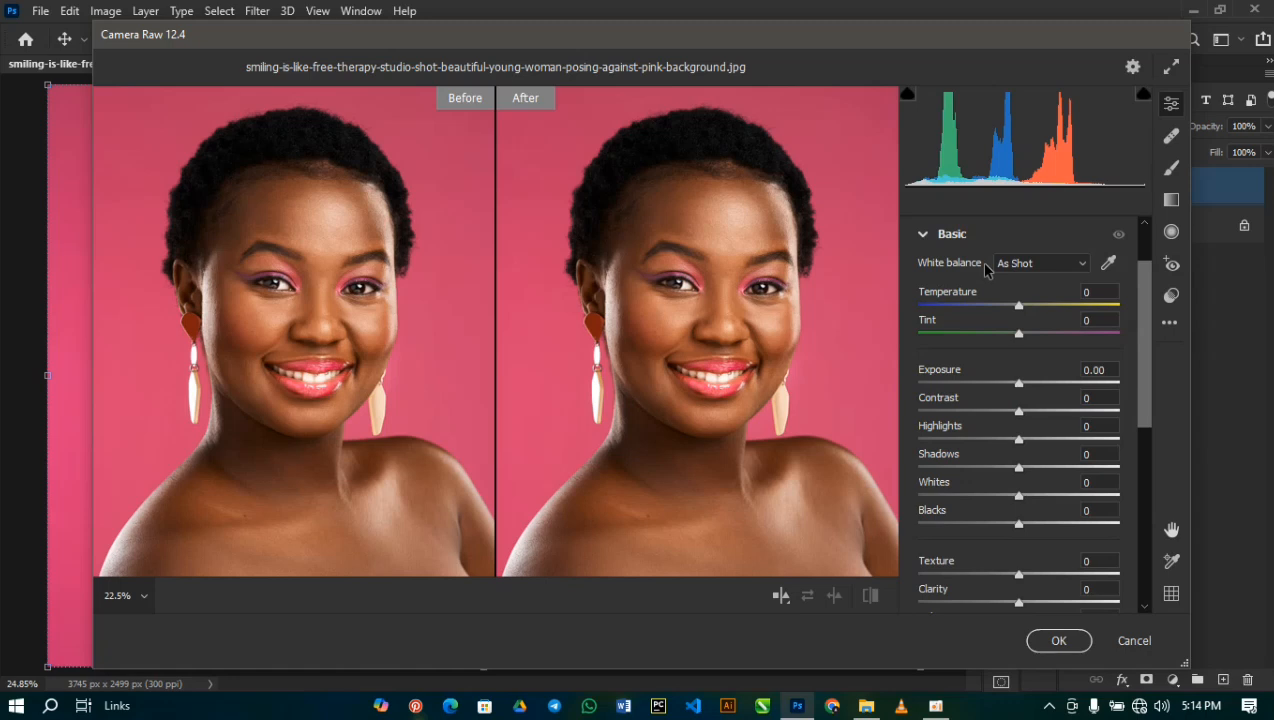
click(1038, 263)
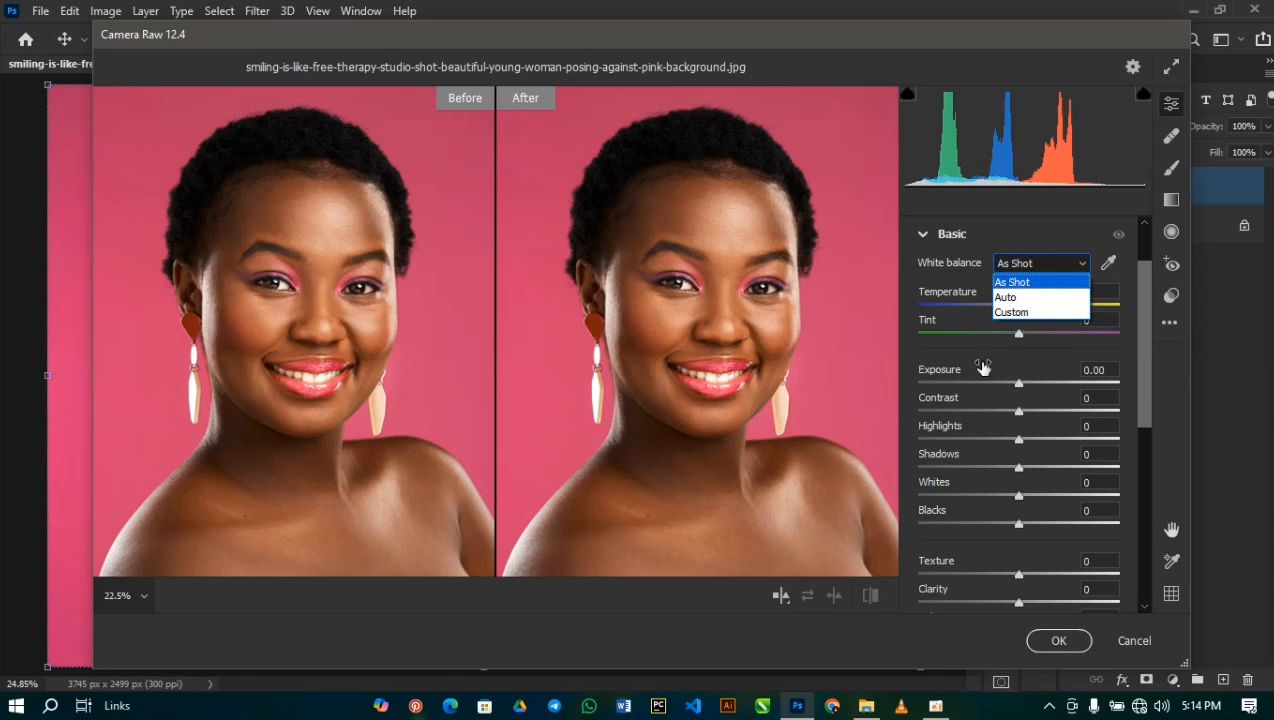
click(1039, 284)
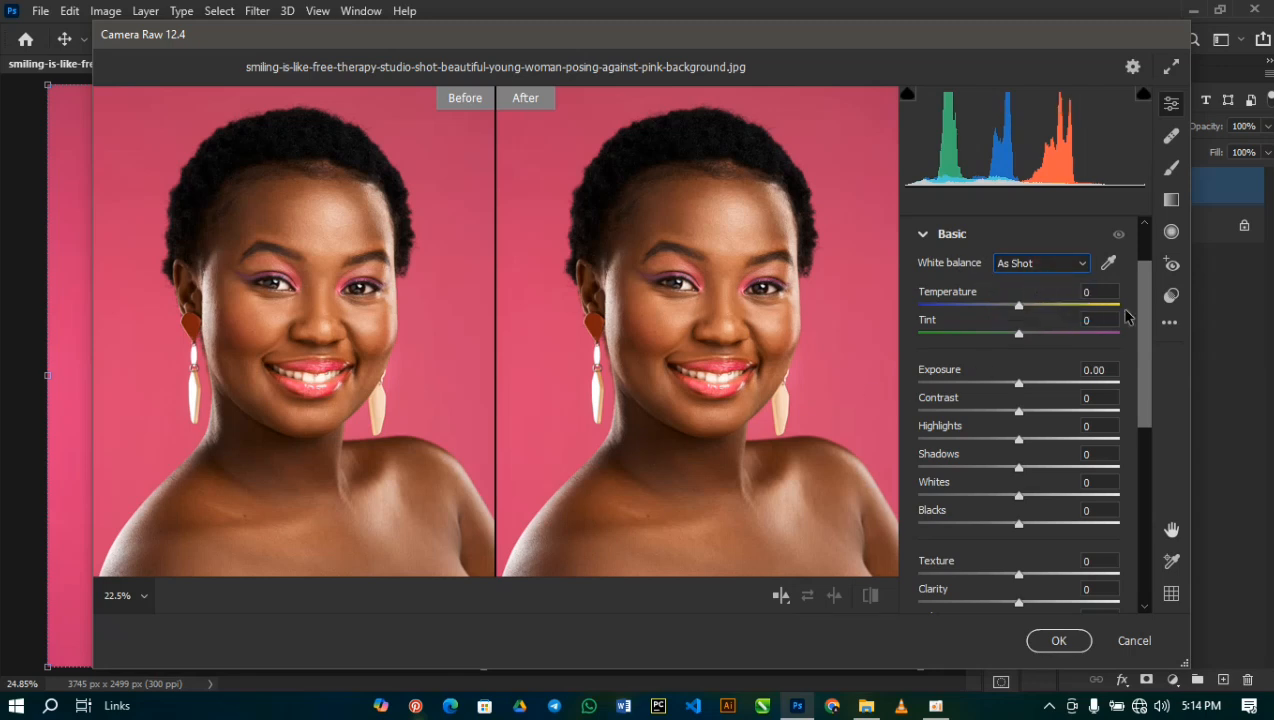
Try a Texture of +86 and compare the face before and after at 30% zoom
key(alt)
scroll(1140, 392, down, 2)
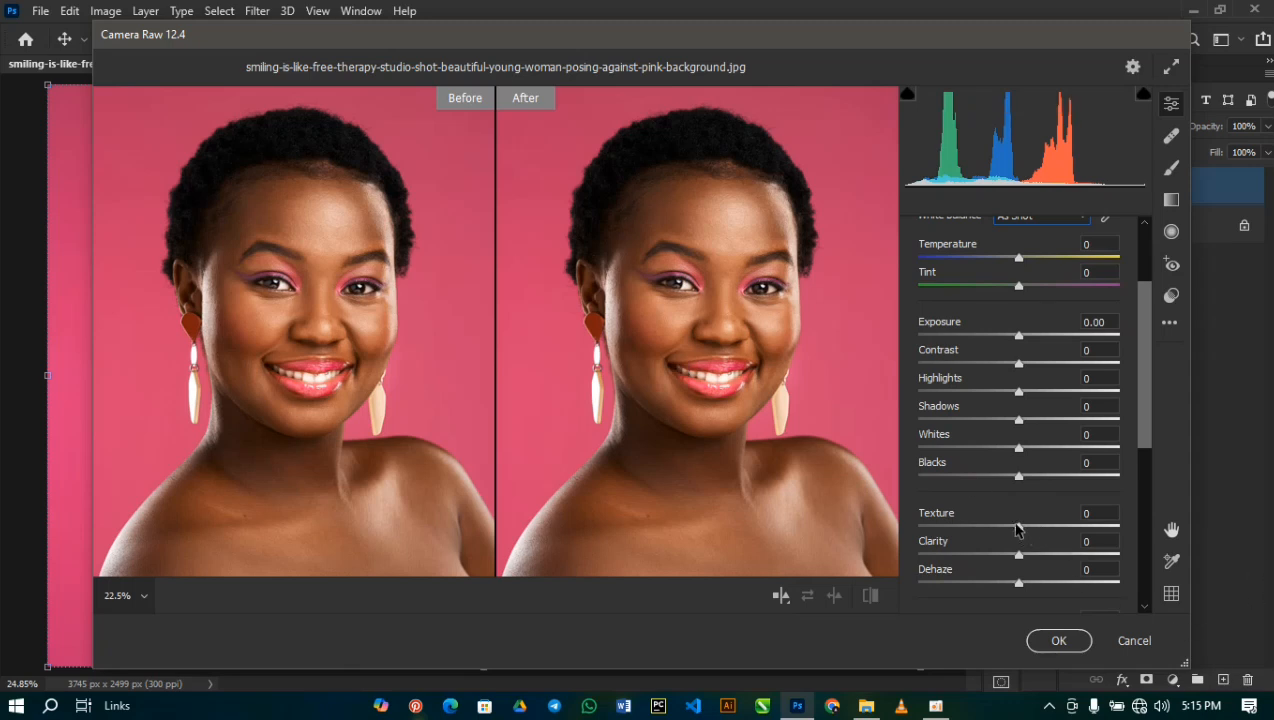
drag(1020, 530, 1102, 528)
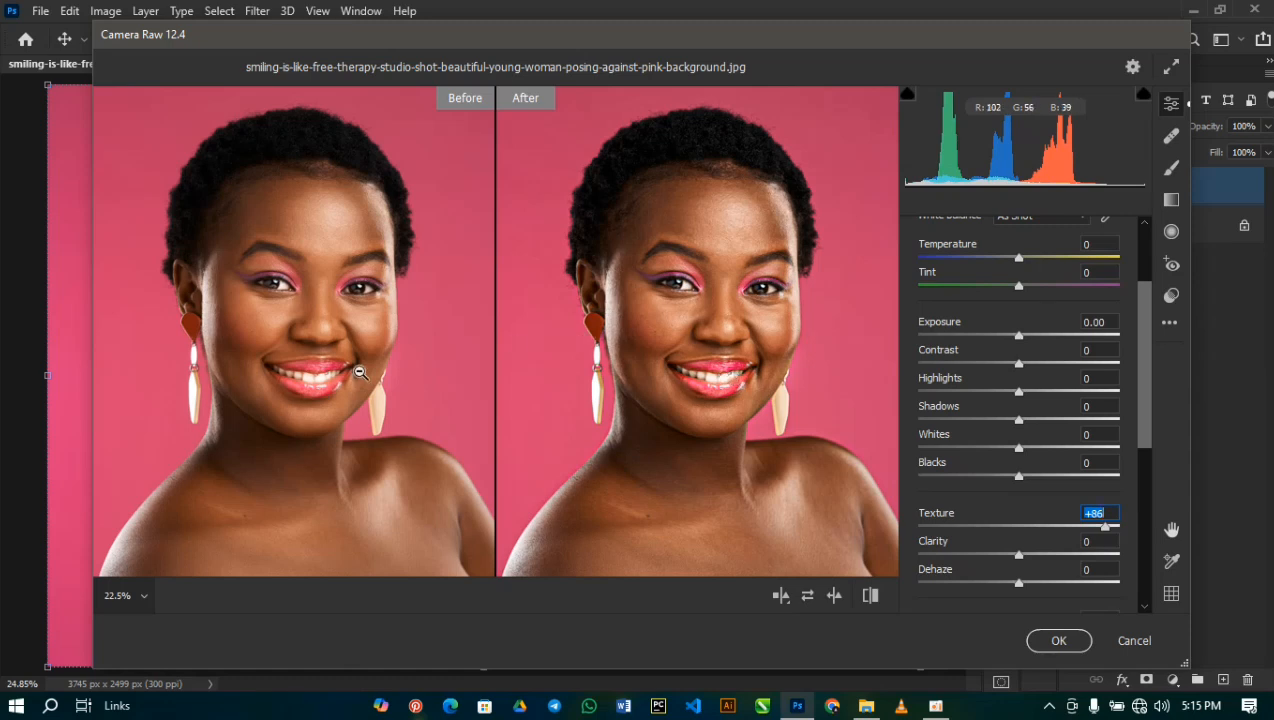
scroll(680, 337, up, 1)
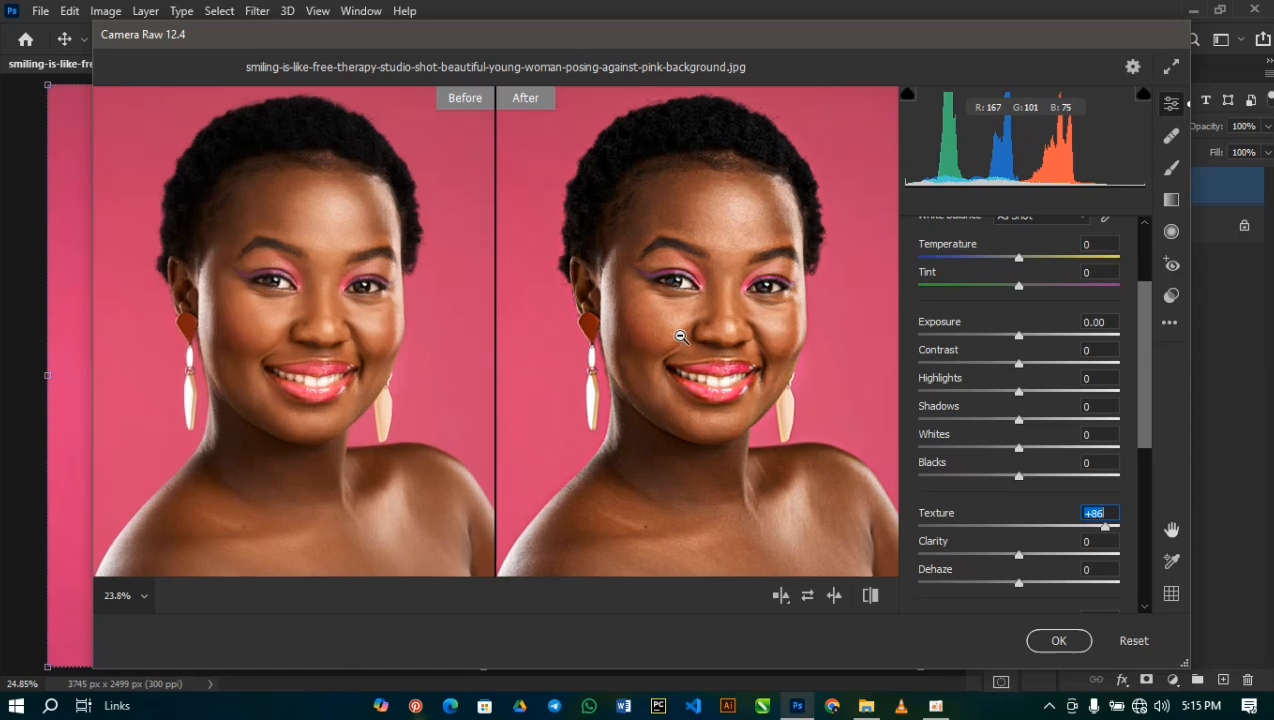
scroll(680, 337, up, 2)
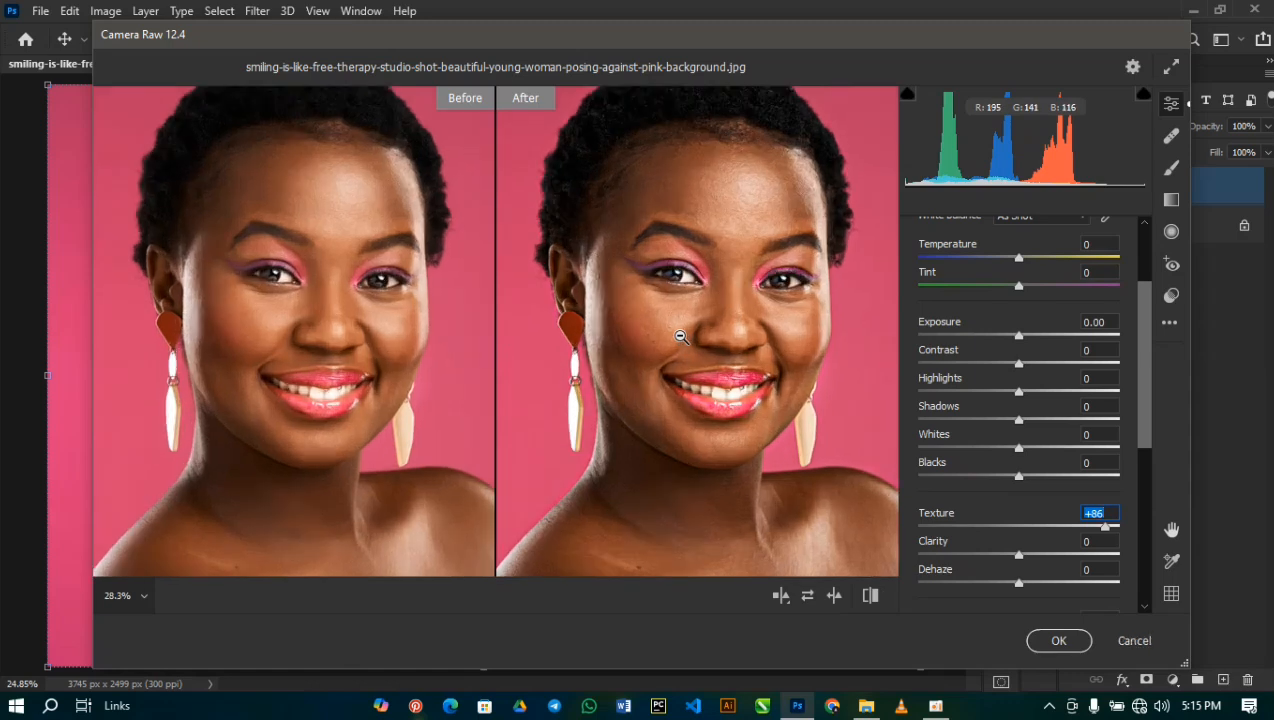
key(alt)
scroll(628, 283, up, 1)
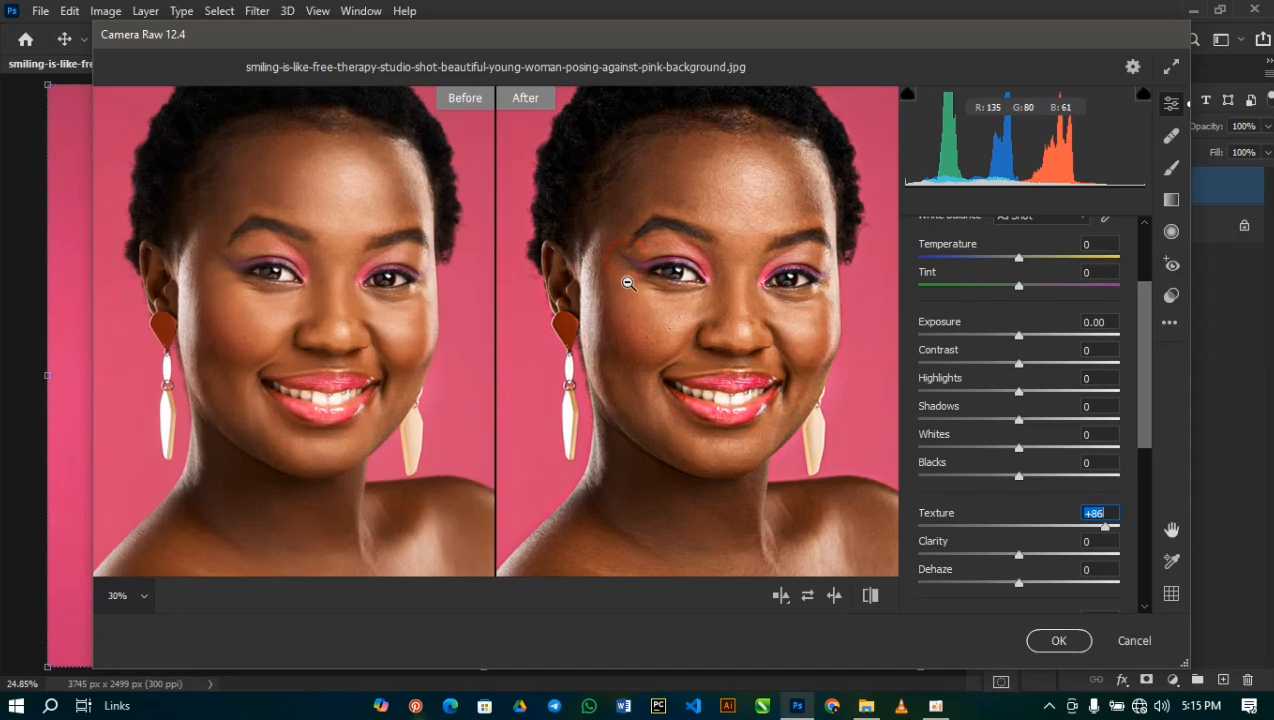
drag(628, 283, 664, 338)
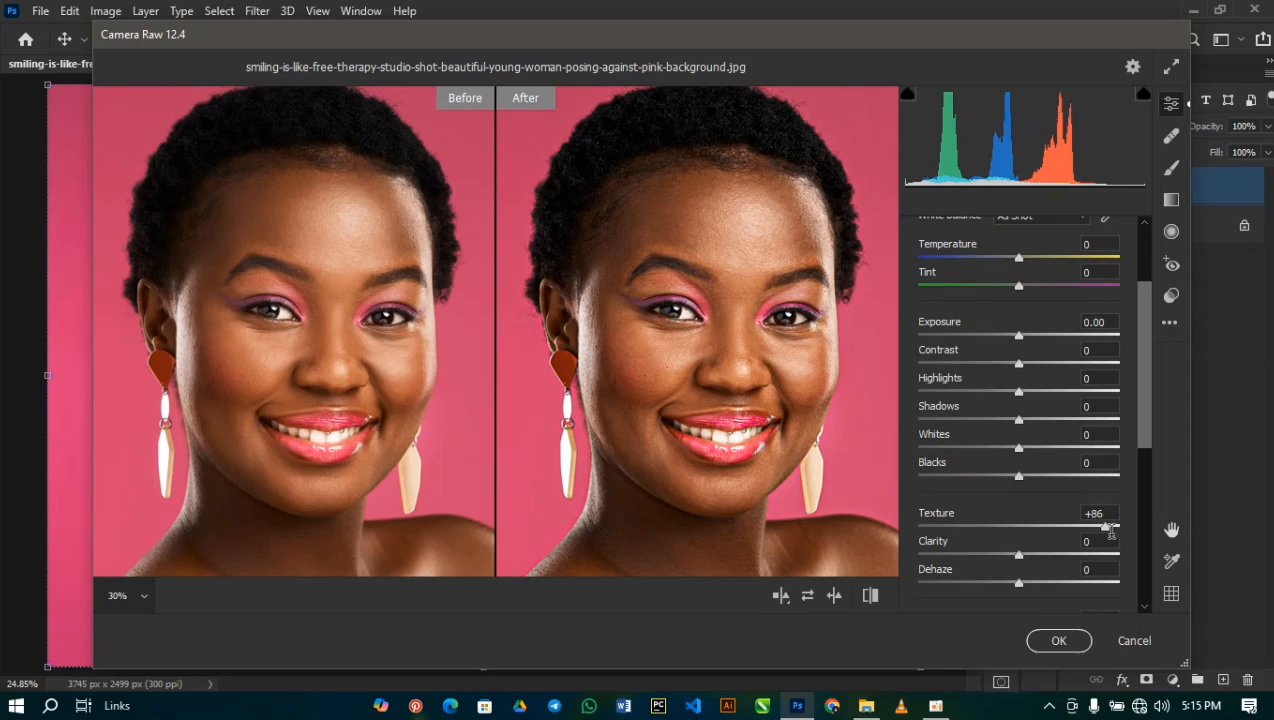
Try Texture at +94 and -89, and settle it at +87
drag(1105, 532, 1114, 532)
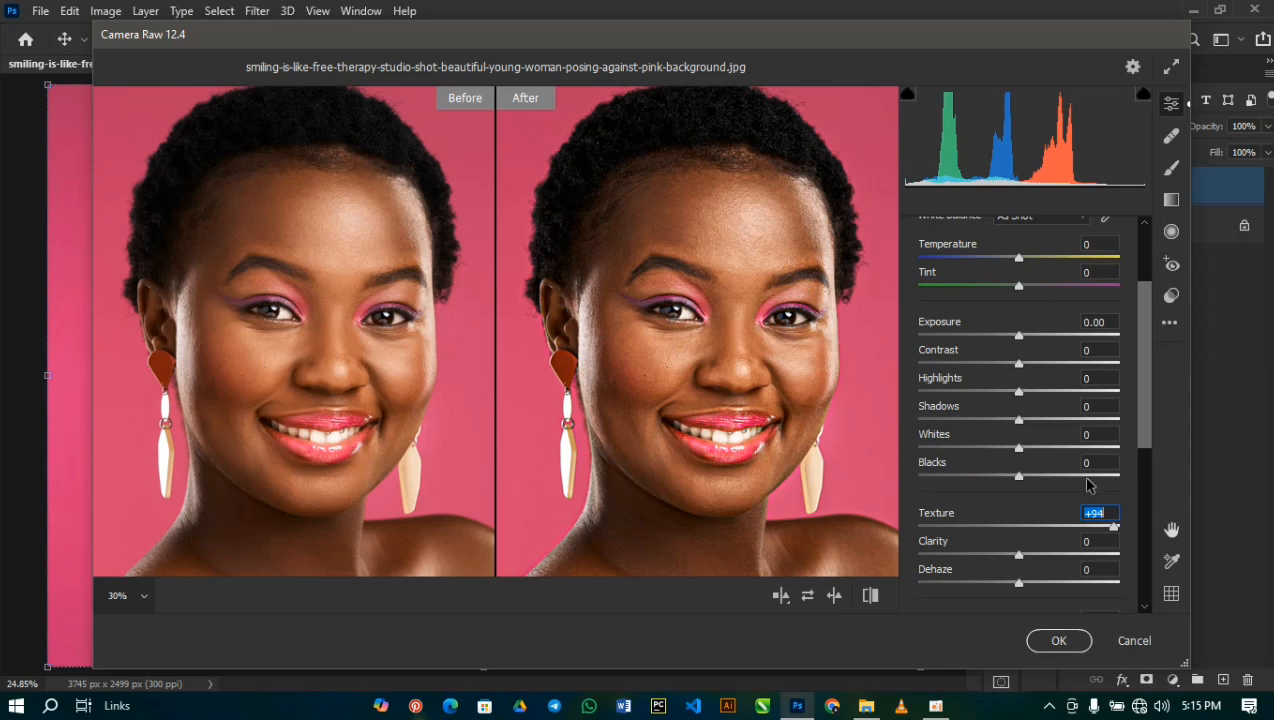
click(930, 527)
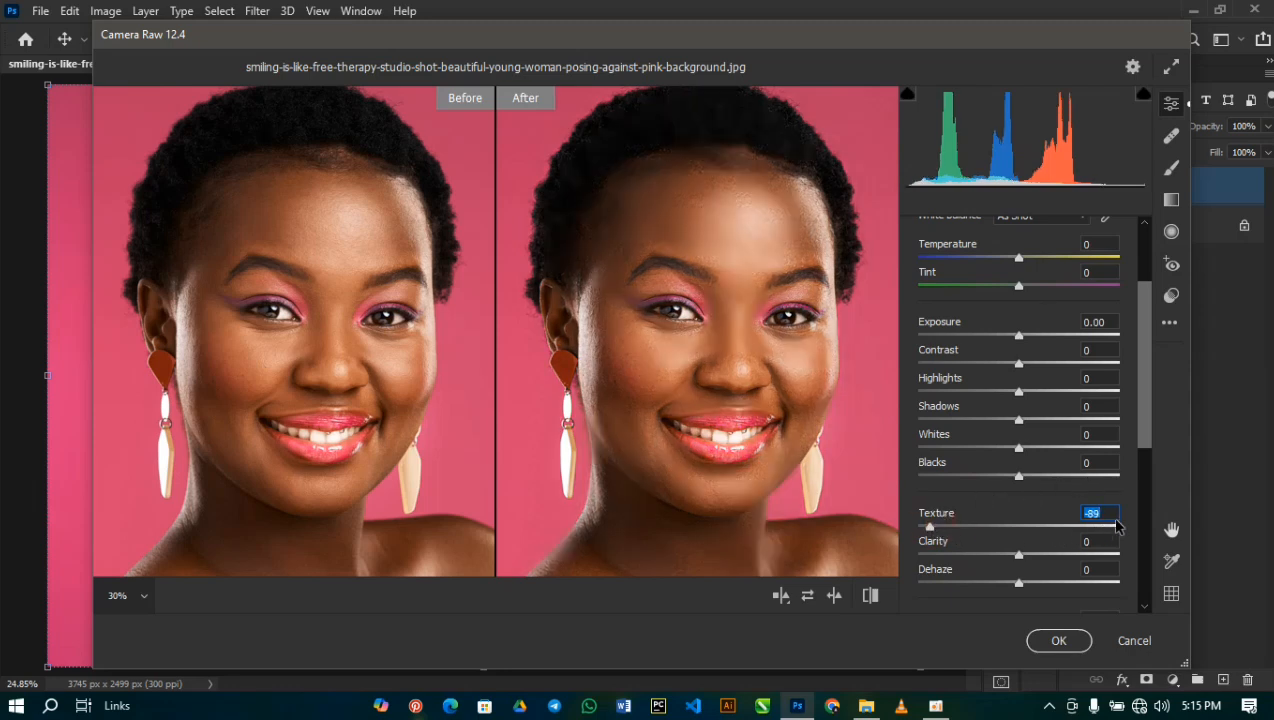
text(87)
key(Return)
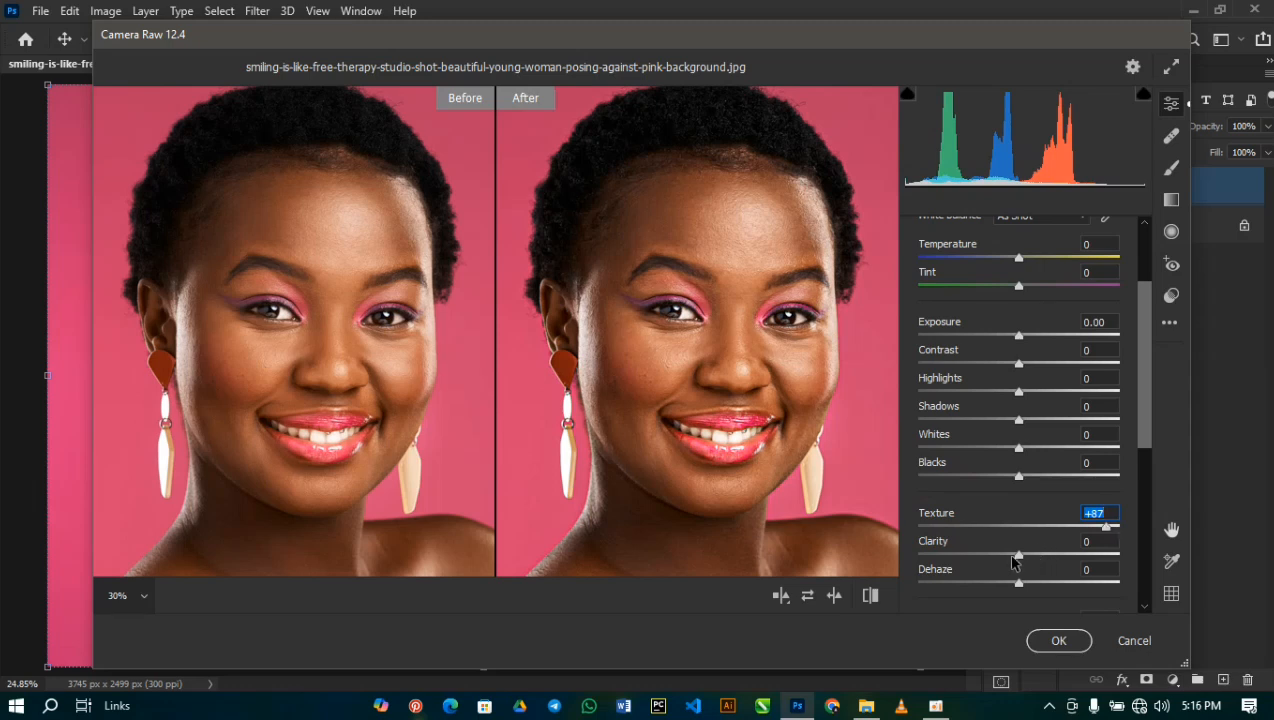
Try the Clarity adjustment at +75 and at -80 to compare its effects on the skin
click(1019, 556)
drag(1019, 556, 1095, 557)
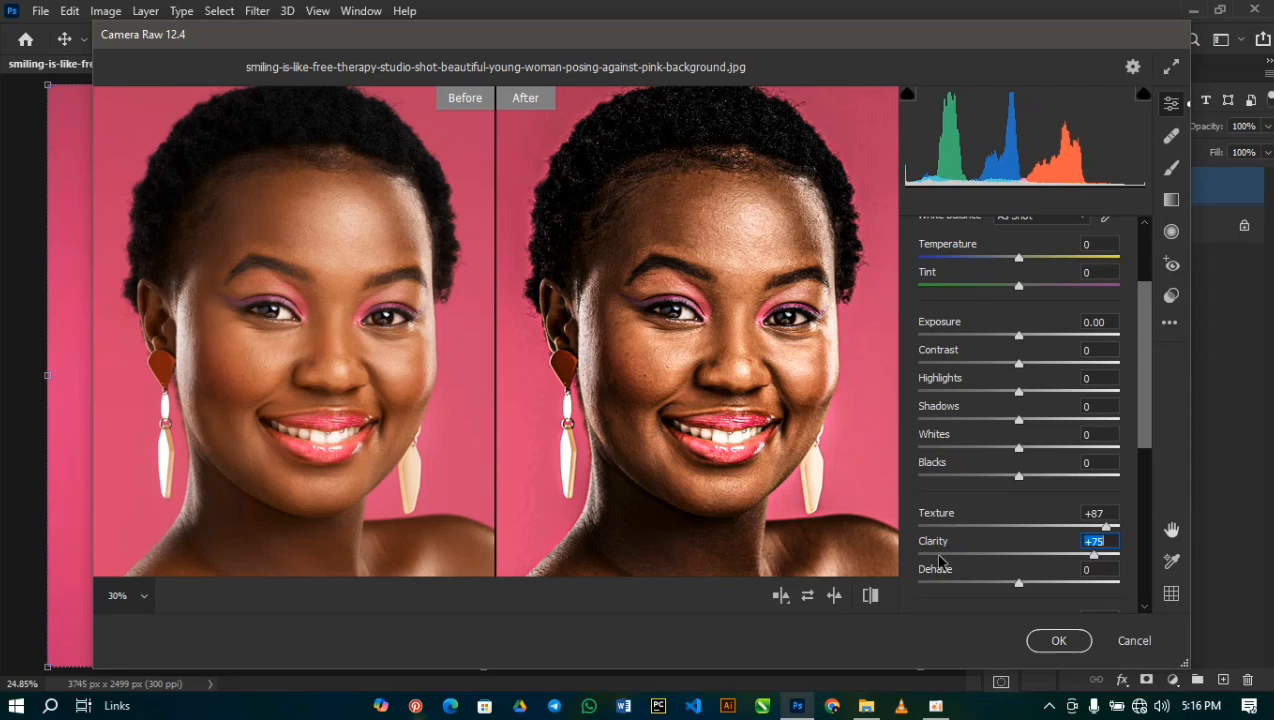
text(-80)
key(Return)
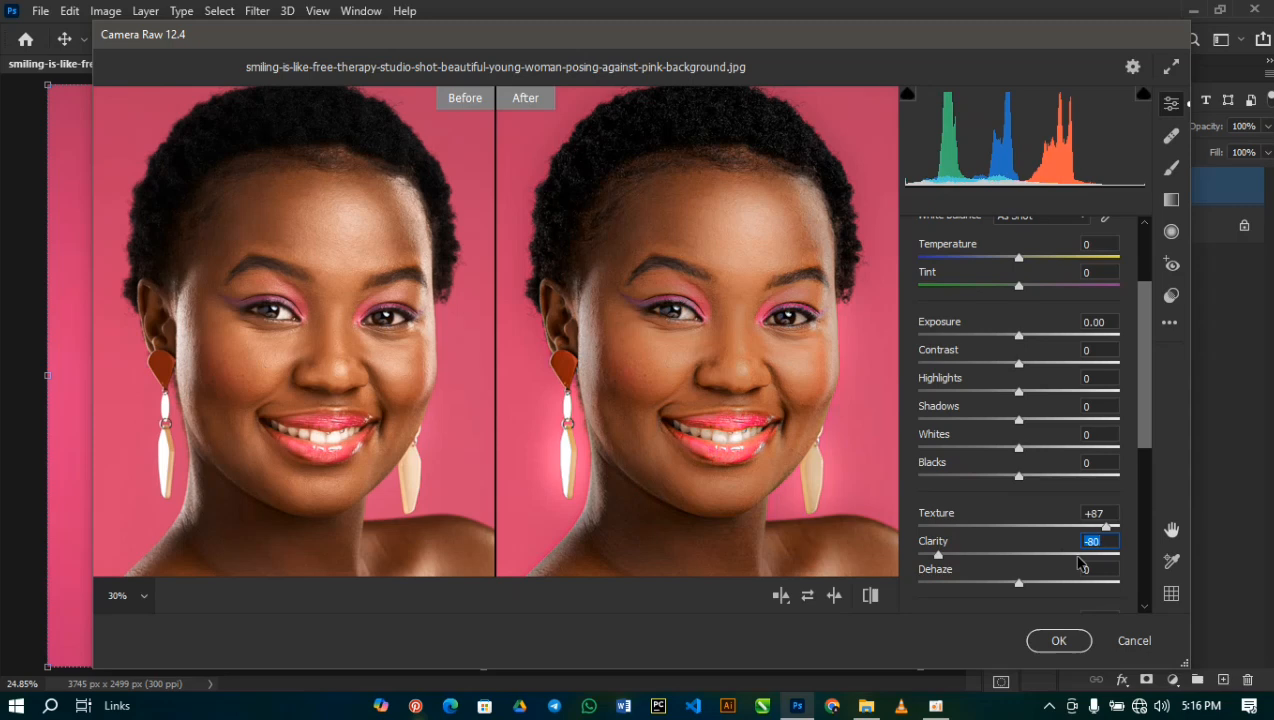
Test Clarity at +52 and +50, and set it to +56
text(52)
key(Return)
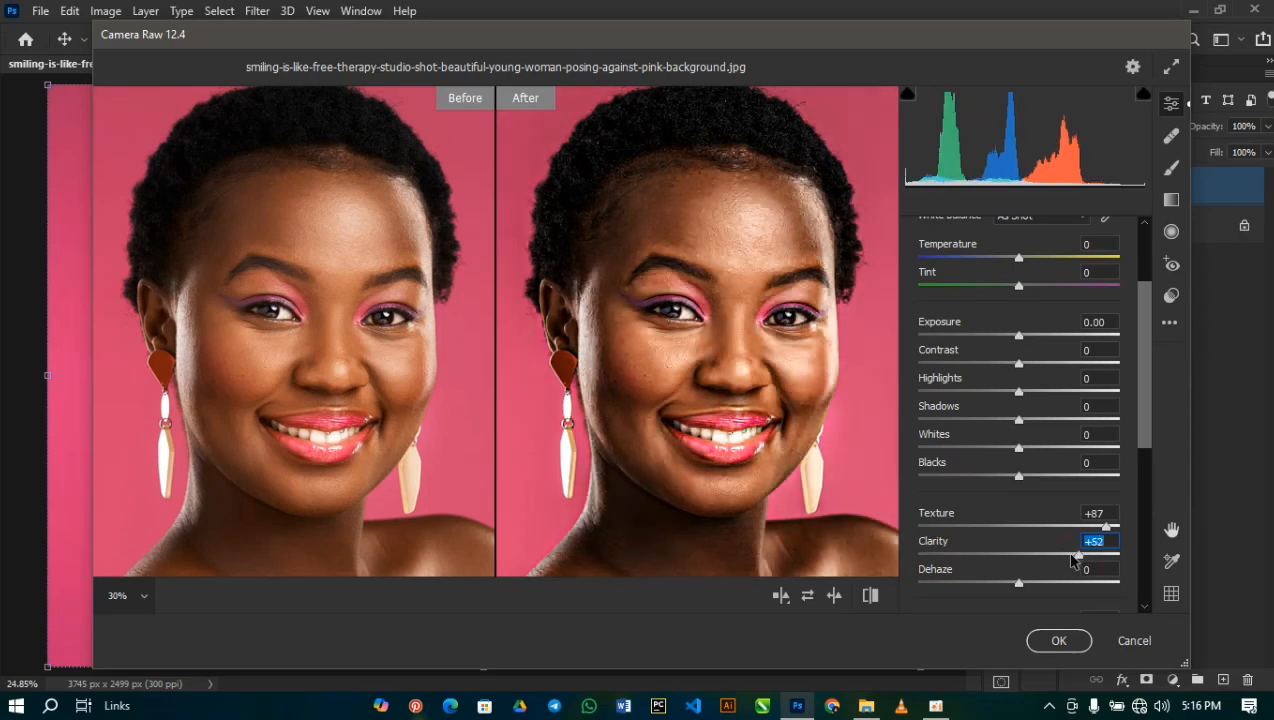
drag(1070, 555, 1076, 553)
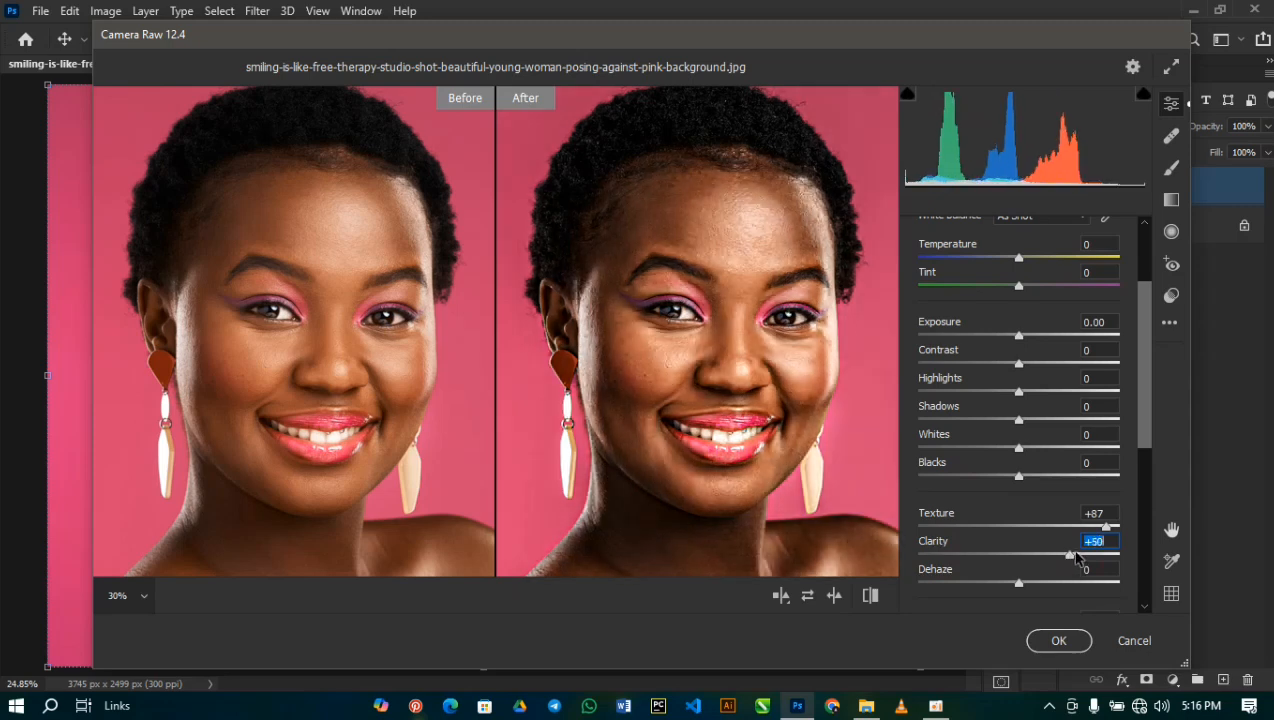
text(56)
key(alt)
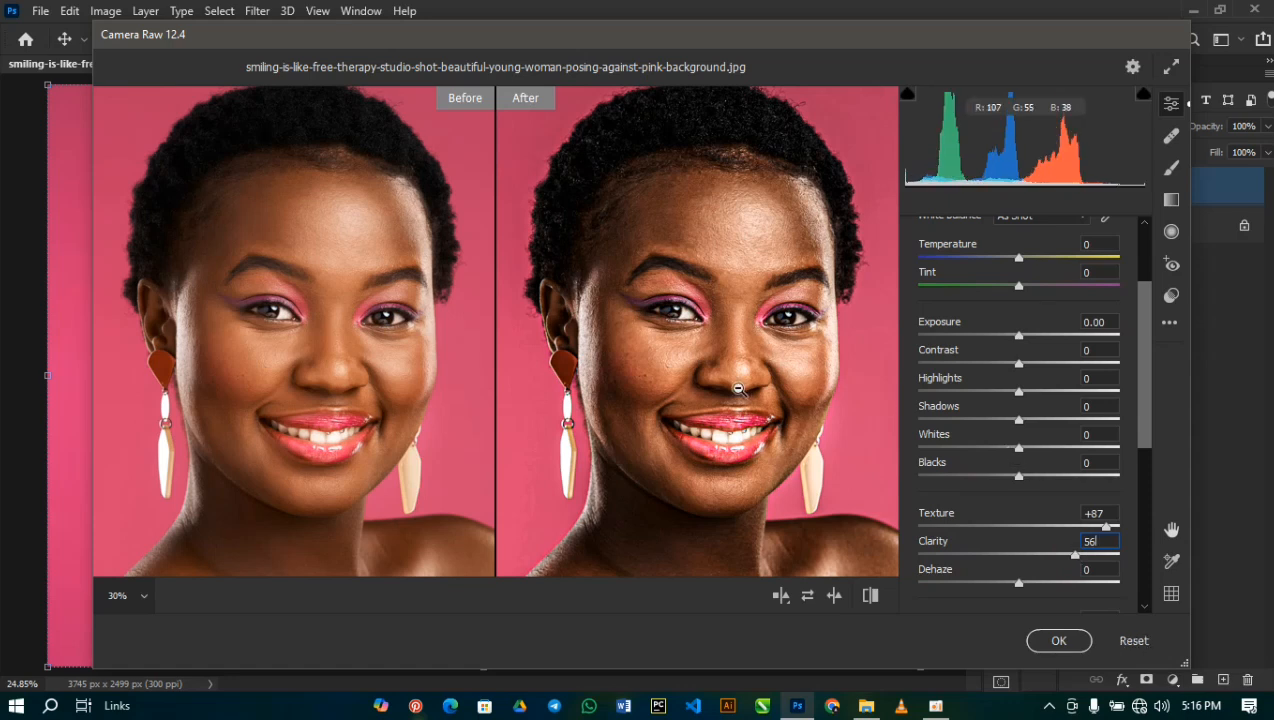
alt+click(737, 389)
Expand the Detail settings and set Sharpening to 136
drag(1143, 383, 1126, 489)
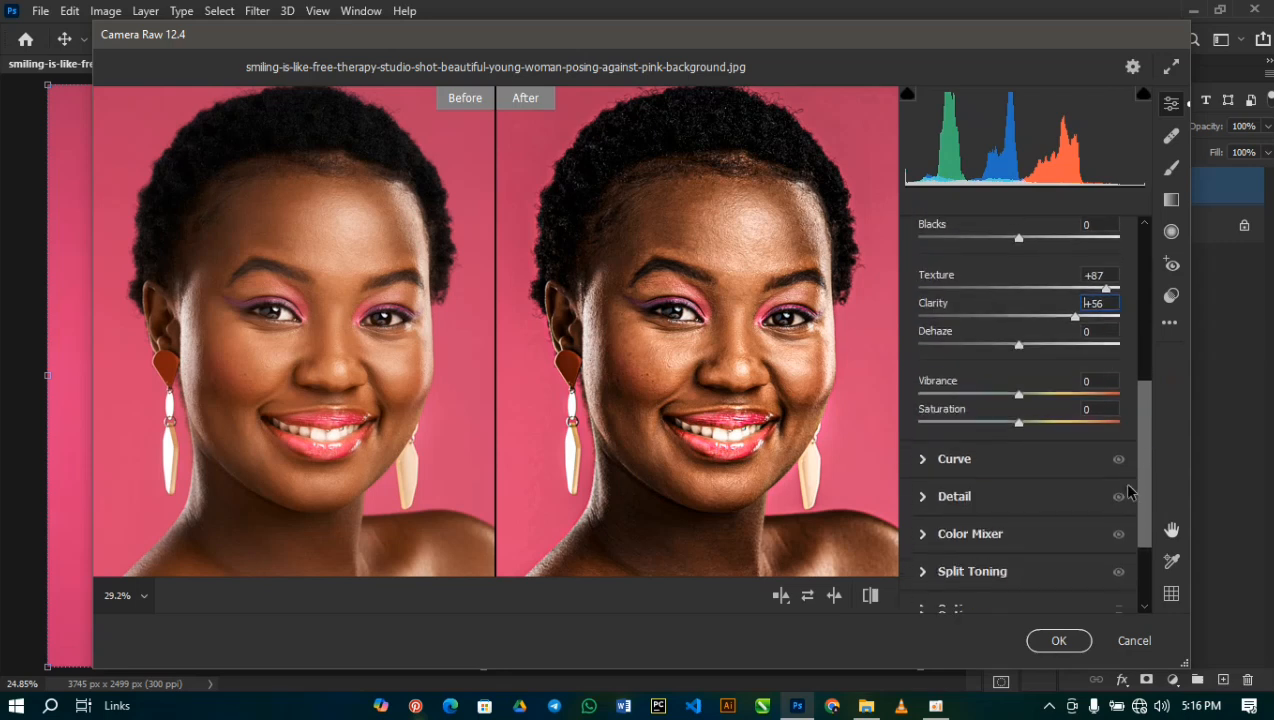
click(923, 501)
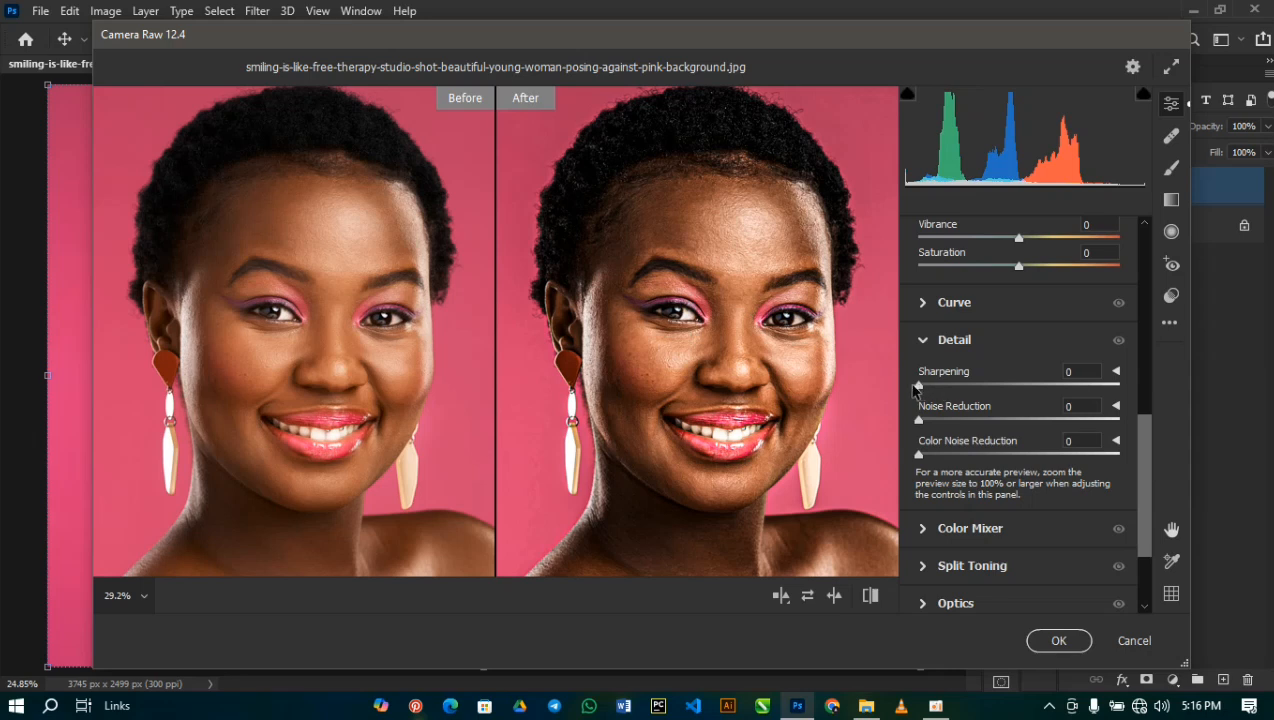
drag(938, 389, 1104, 388)
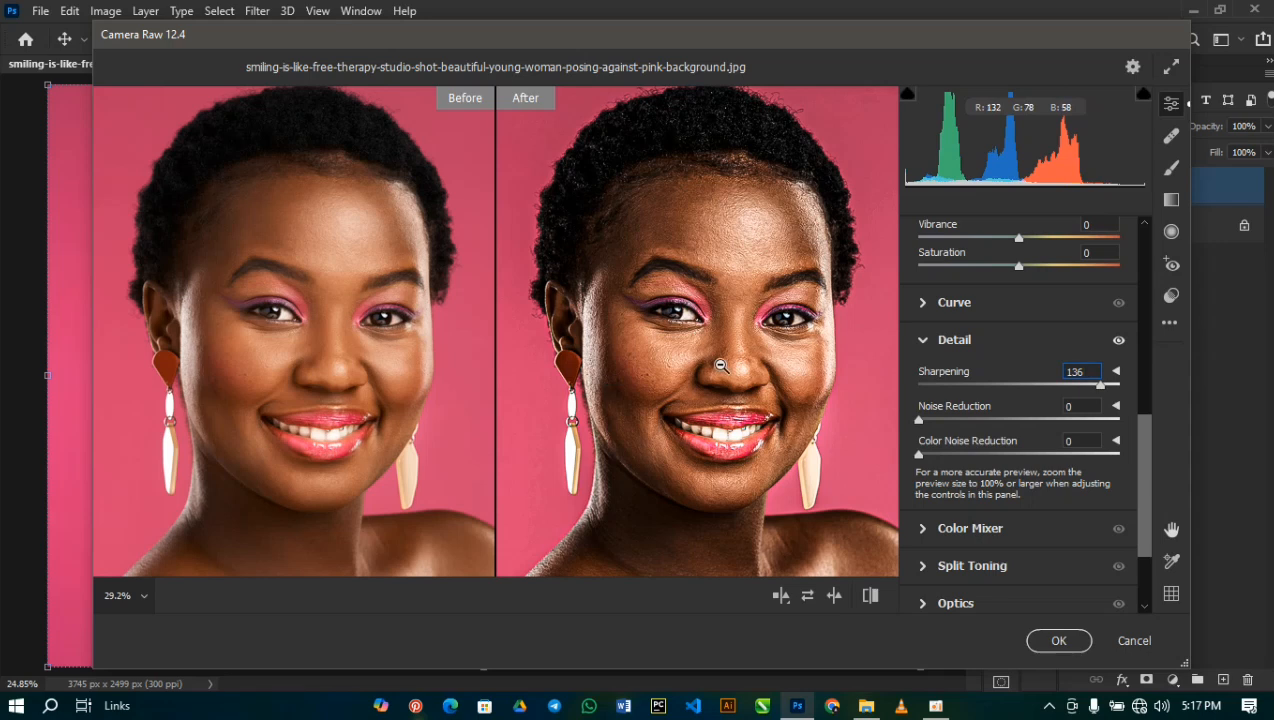
Reset the Texture, Clarity and Sharpening adjustments to 0
key(space)
drag(712, 257, 682, 389)
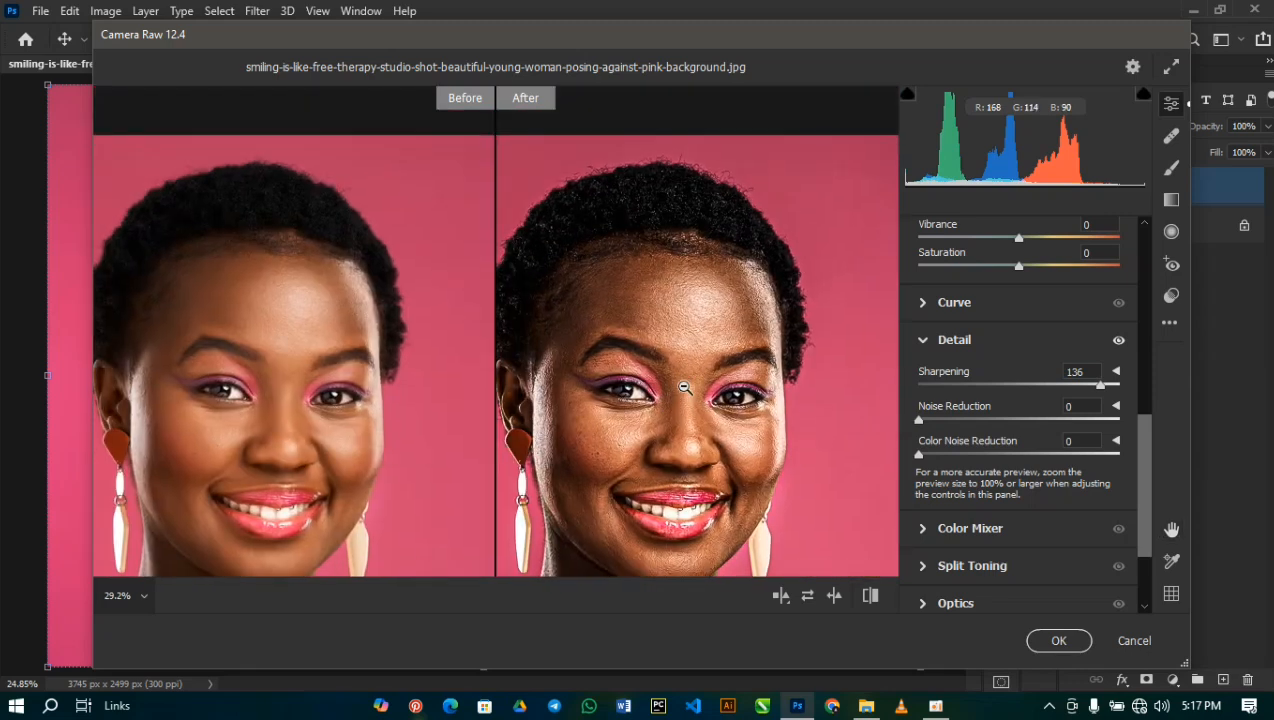
drag(617, 389, 684, 368)
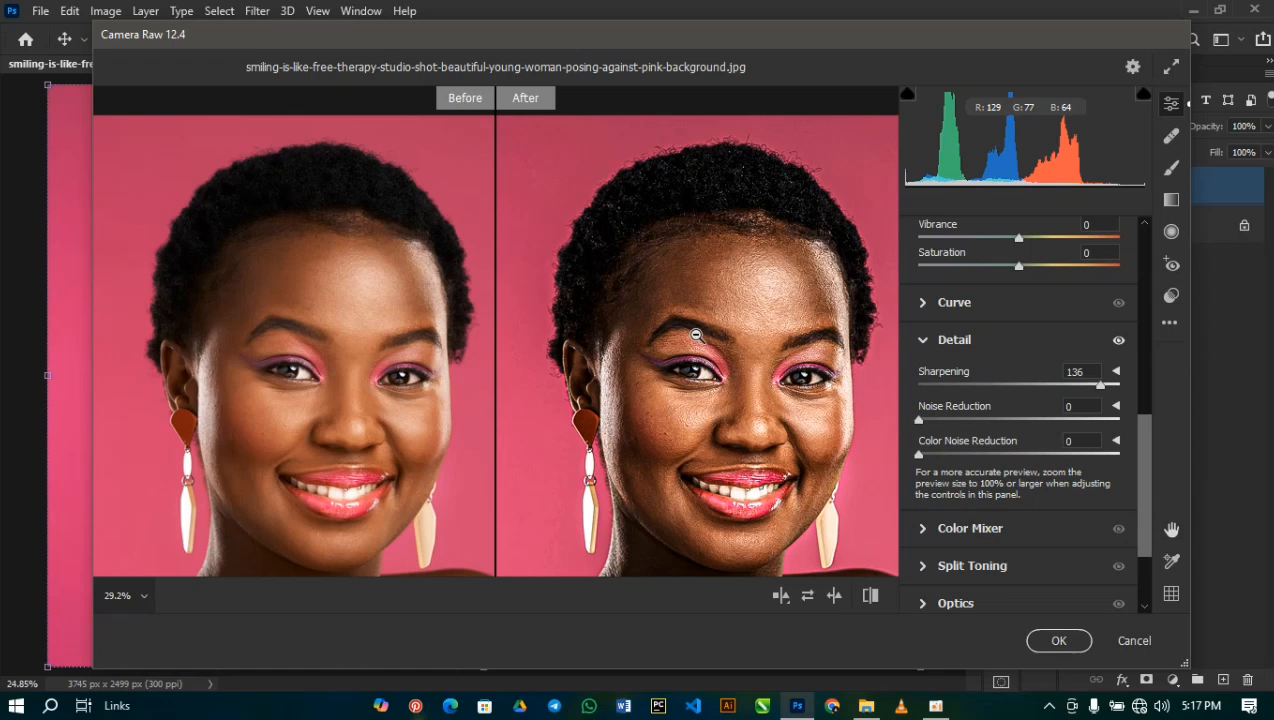
scroll(1100, 390, up, 2)
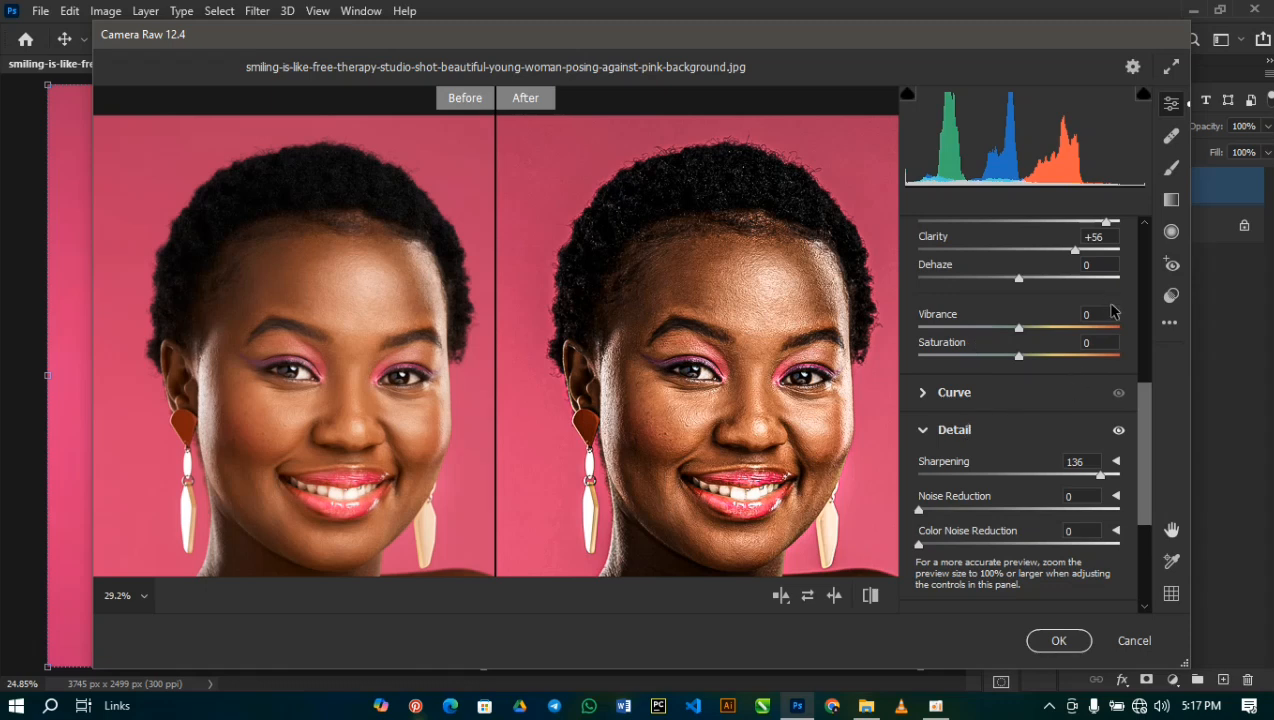
click(1103, 236)
text(0)
drag(1086, 461, 997, 476)
text(0)
drag(1145, 433, 1155, 338)
drag(1108, 474, 1079, 477)
text(0)
drag(1143, 422, 1133, 344)
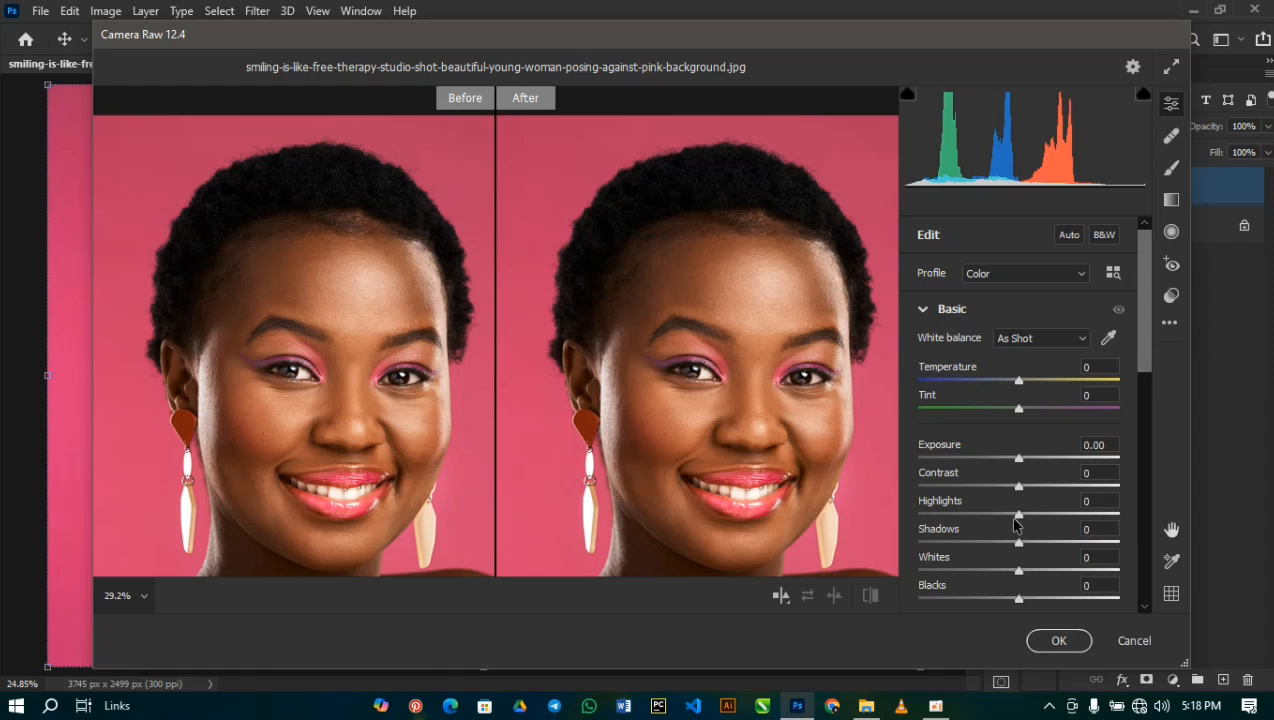
Set the portrait's Exposure to +0.40 and its Contrast to +18
click(1103, 442)
double_click(1103, 442)
text(0.46)
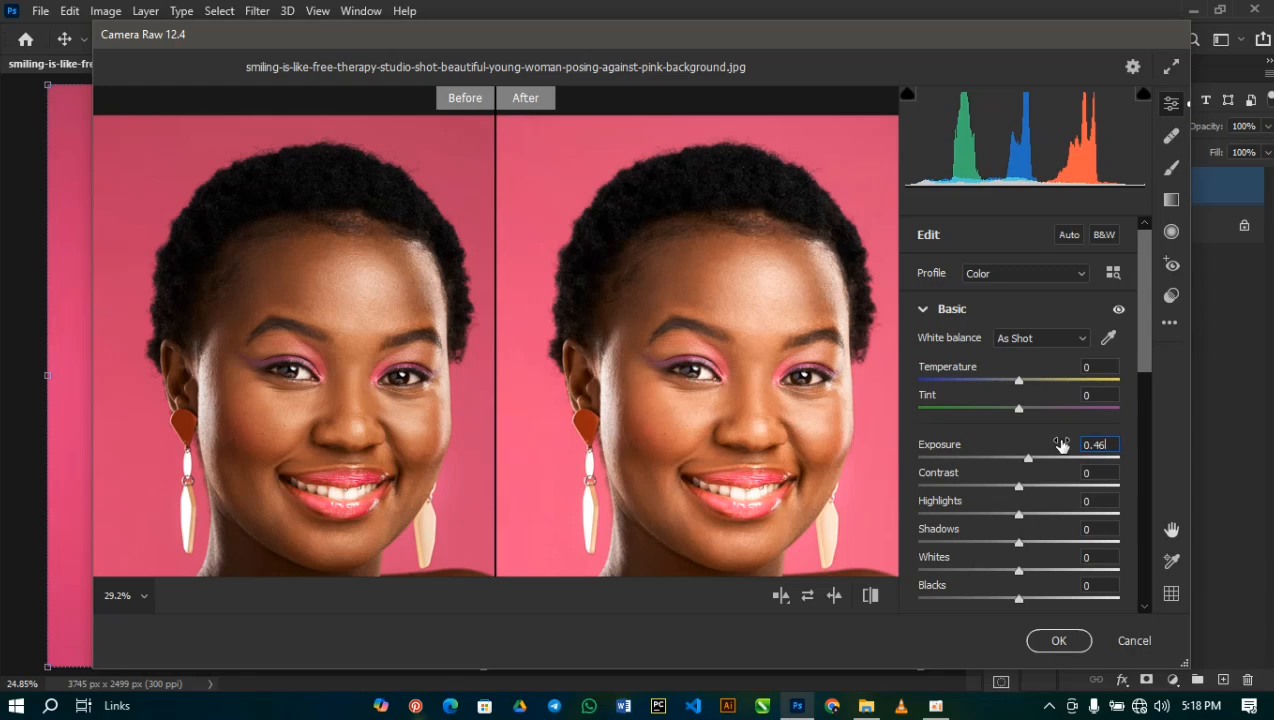
key(BackSpace)
text(0)
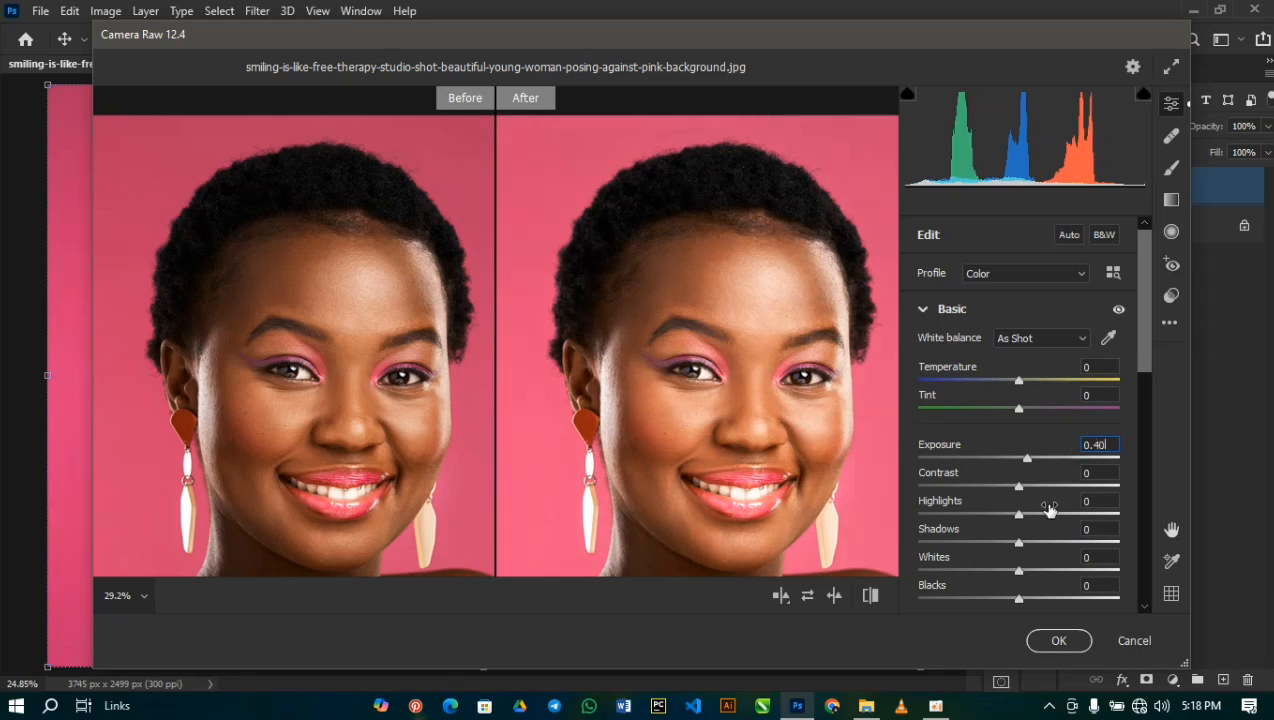
click(1087, 474)
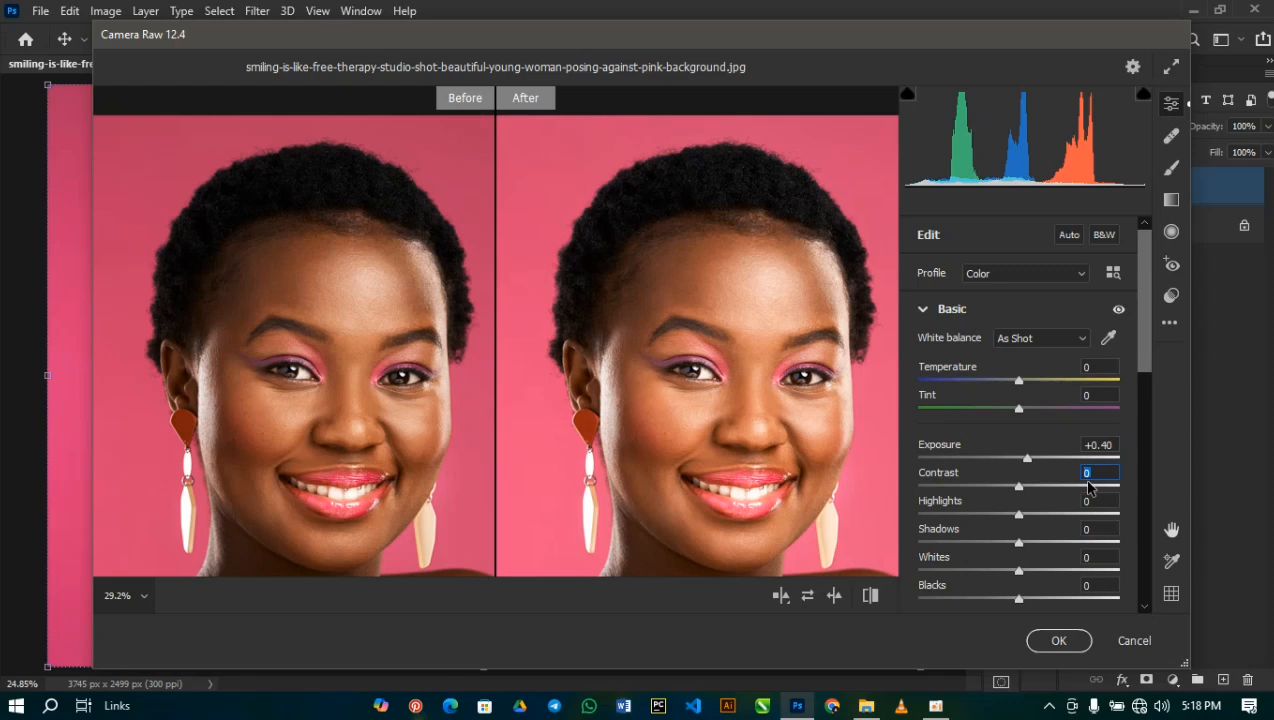
text(18)
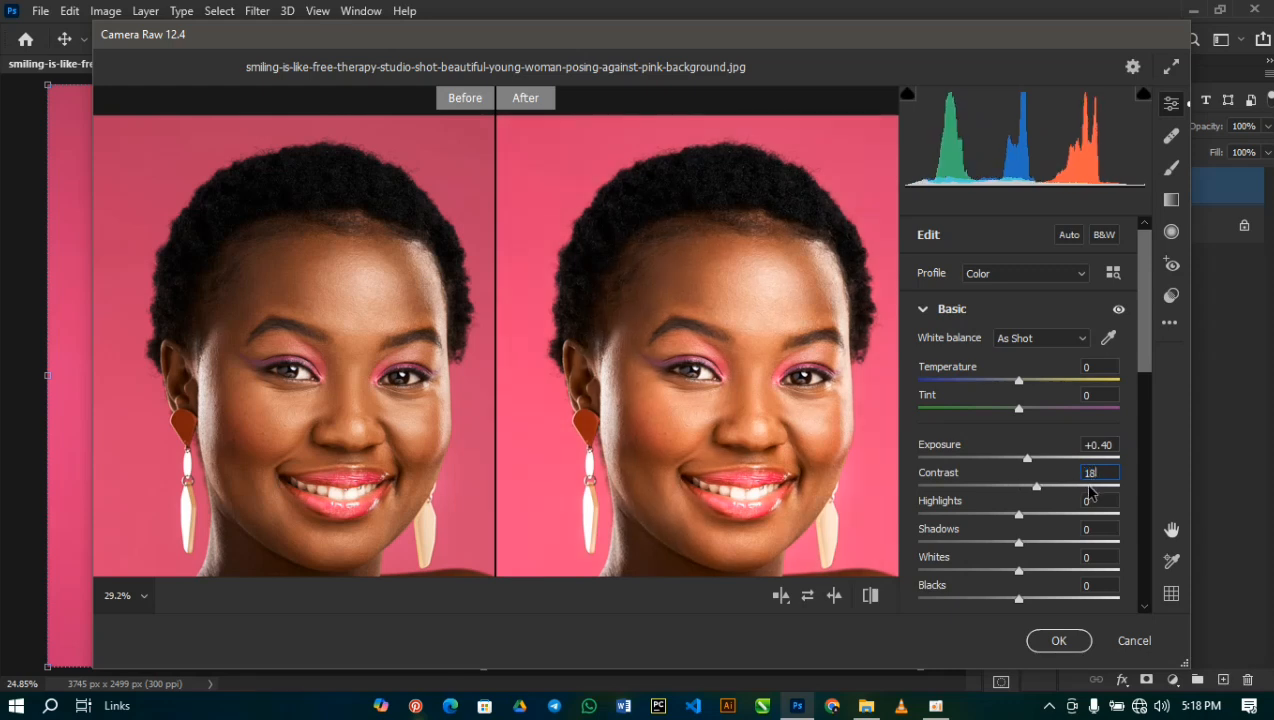
Set Dehaze to +10 and Blacks to +10 in the Basic adjustments
scroll(1072, 578, down, 2)
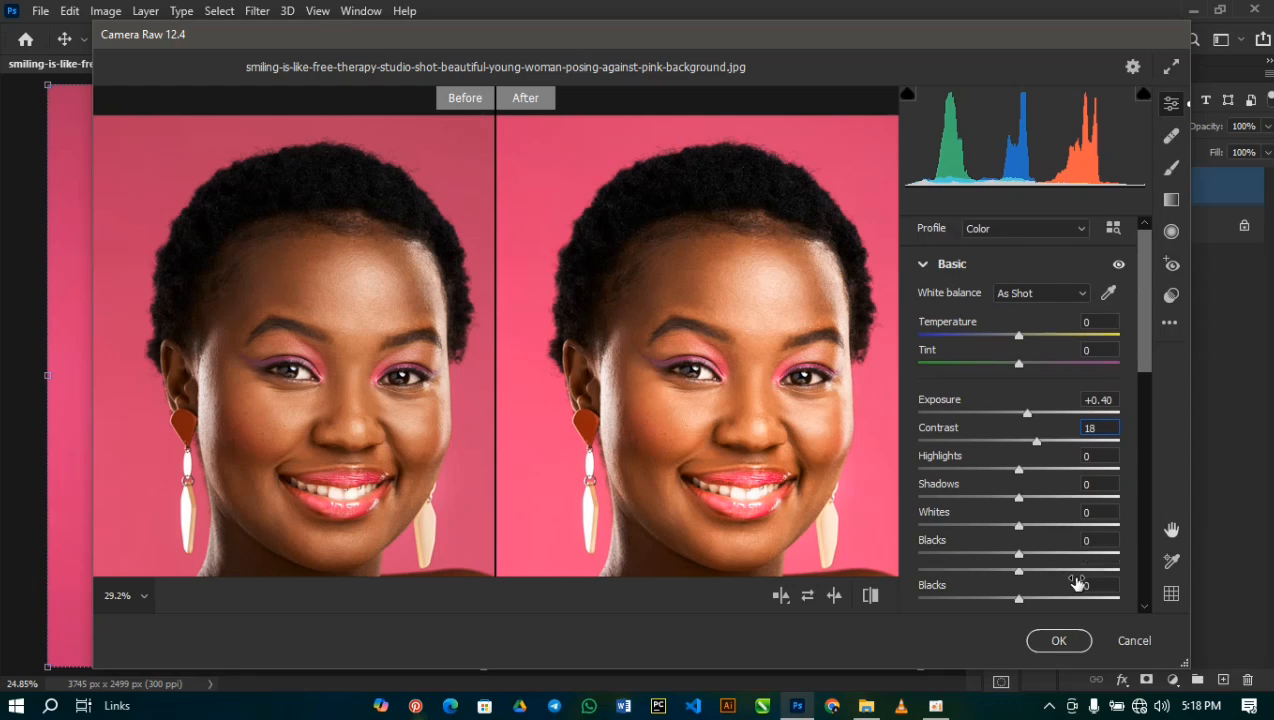
click(1083, 602)
text(10)
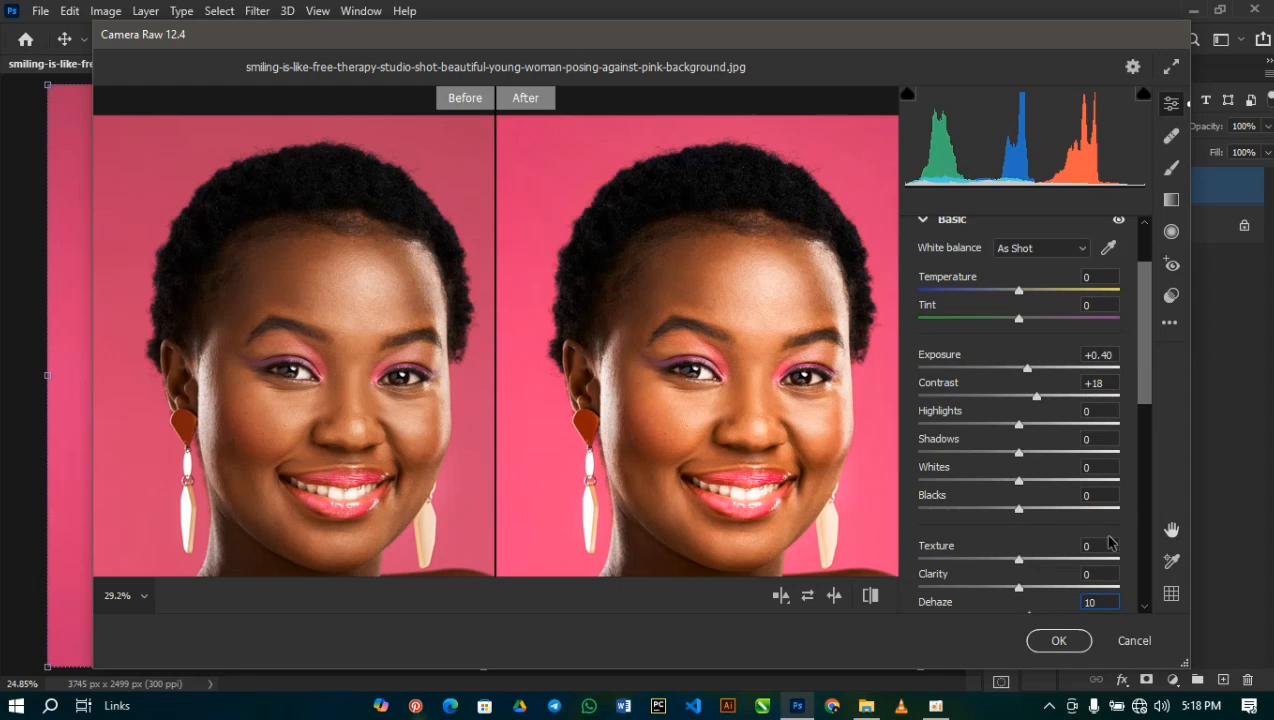
click(1102, 495)
text(10)
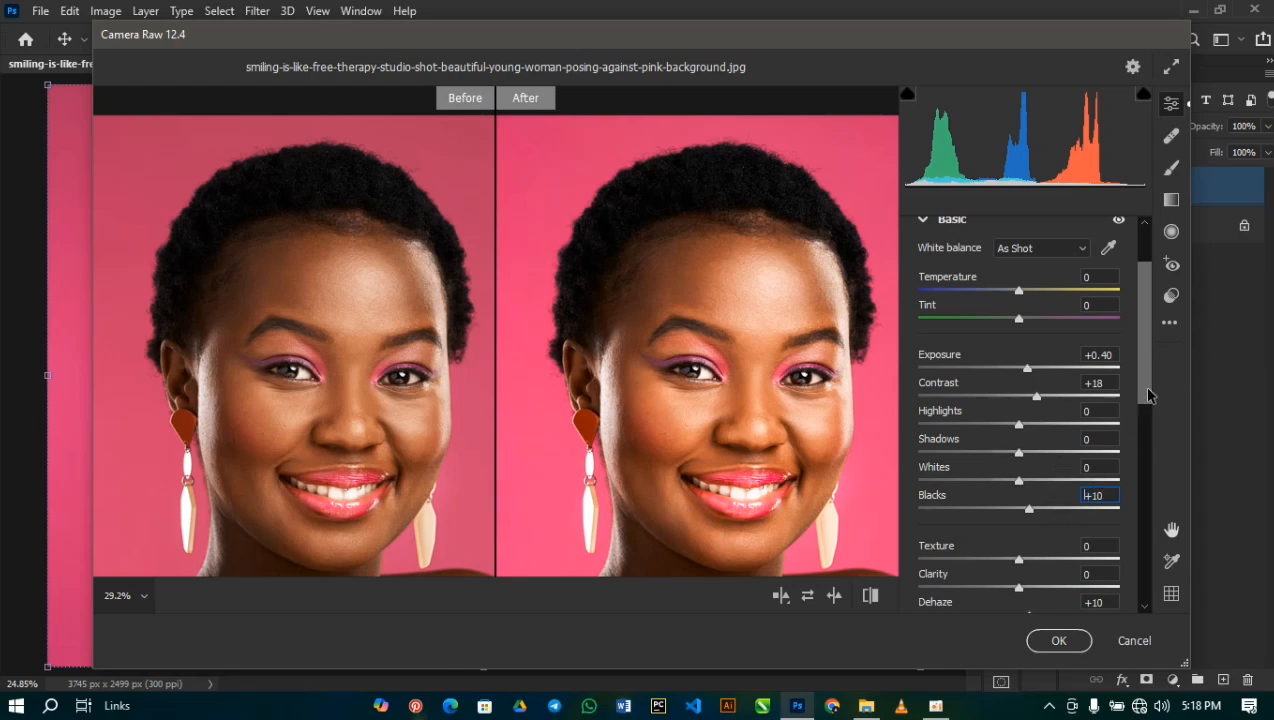
Try Clarity at +100 together with Texture at +78 on the portrait
scroll(1143, 404, down, 3)
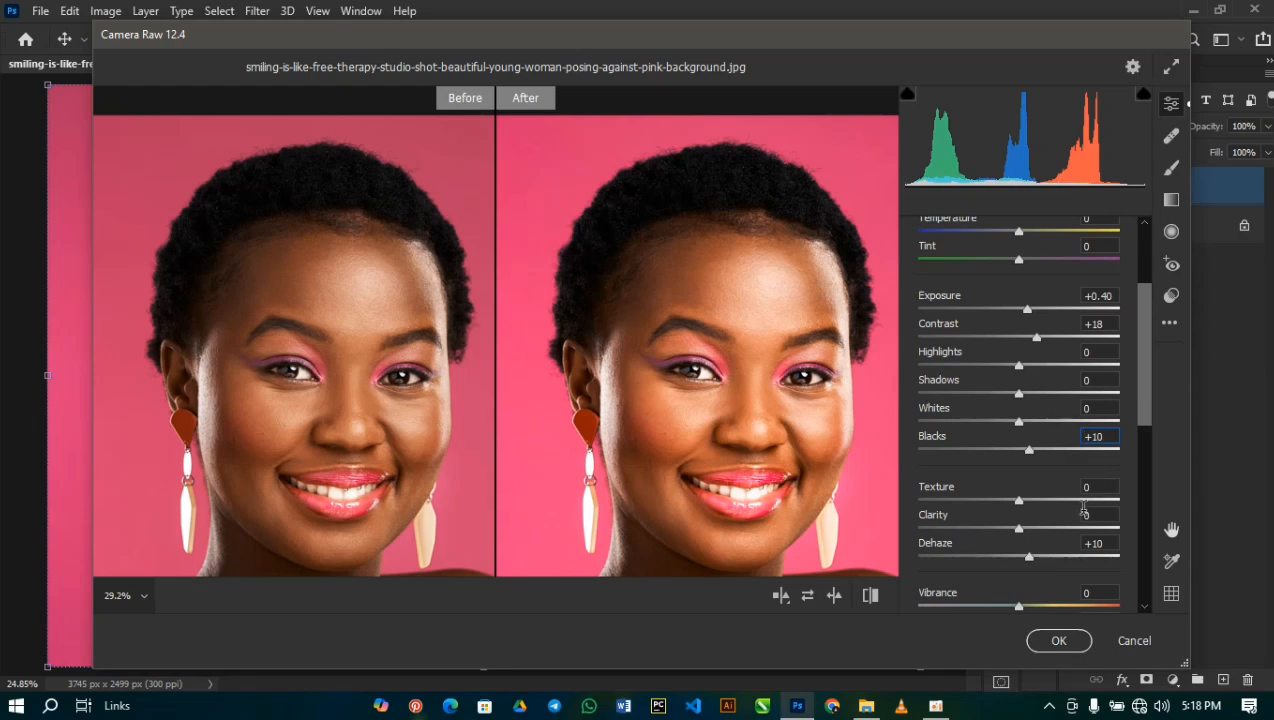
click(1092, 515)
text(100)
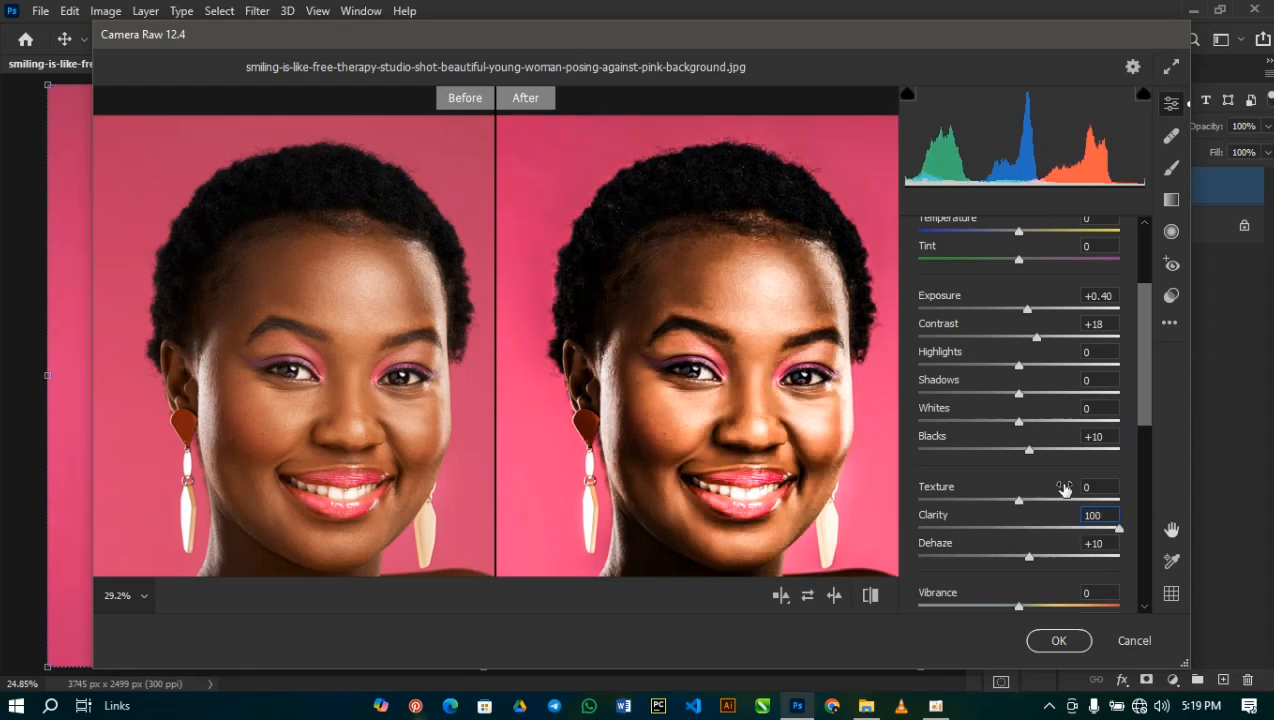
click(1098, 486)
double_click(1098, 486)
text(78)
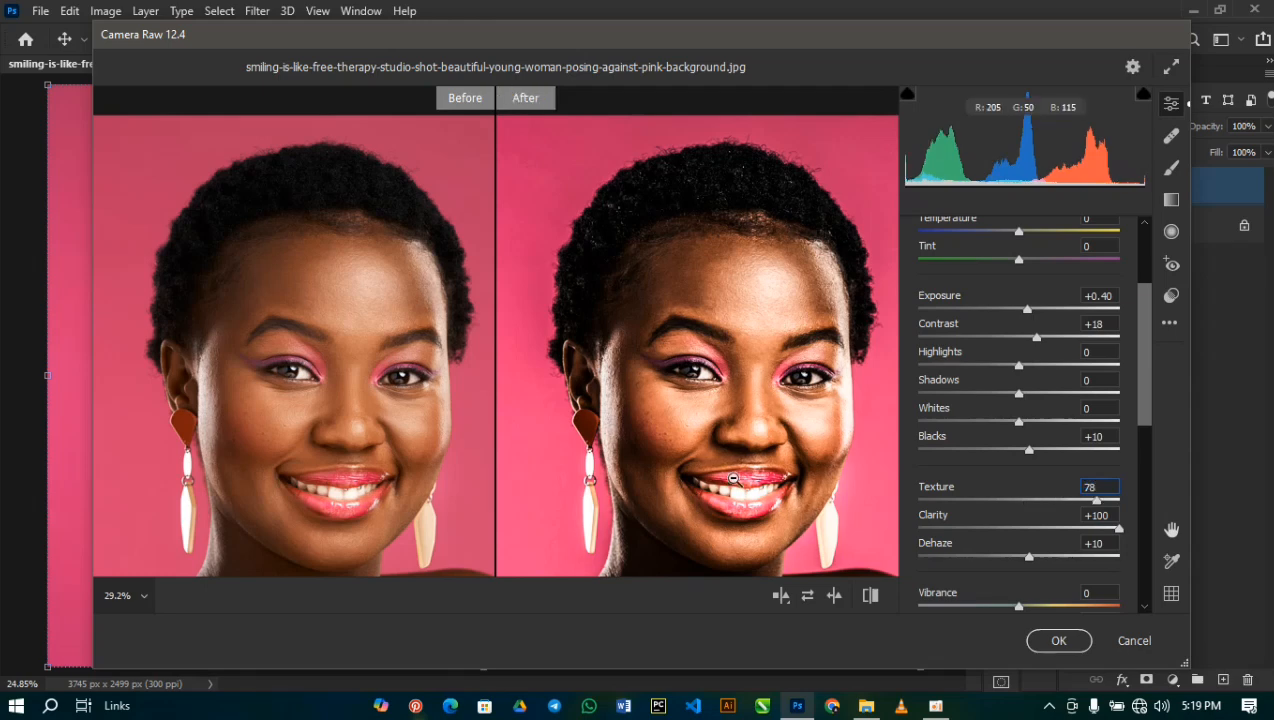
Compare the whole portrait before and after, and set Clarity to +65 and Texture to +93
scroll(729, 449, down, 1)
click(729, 447)
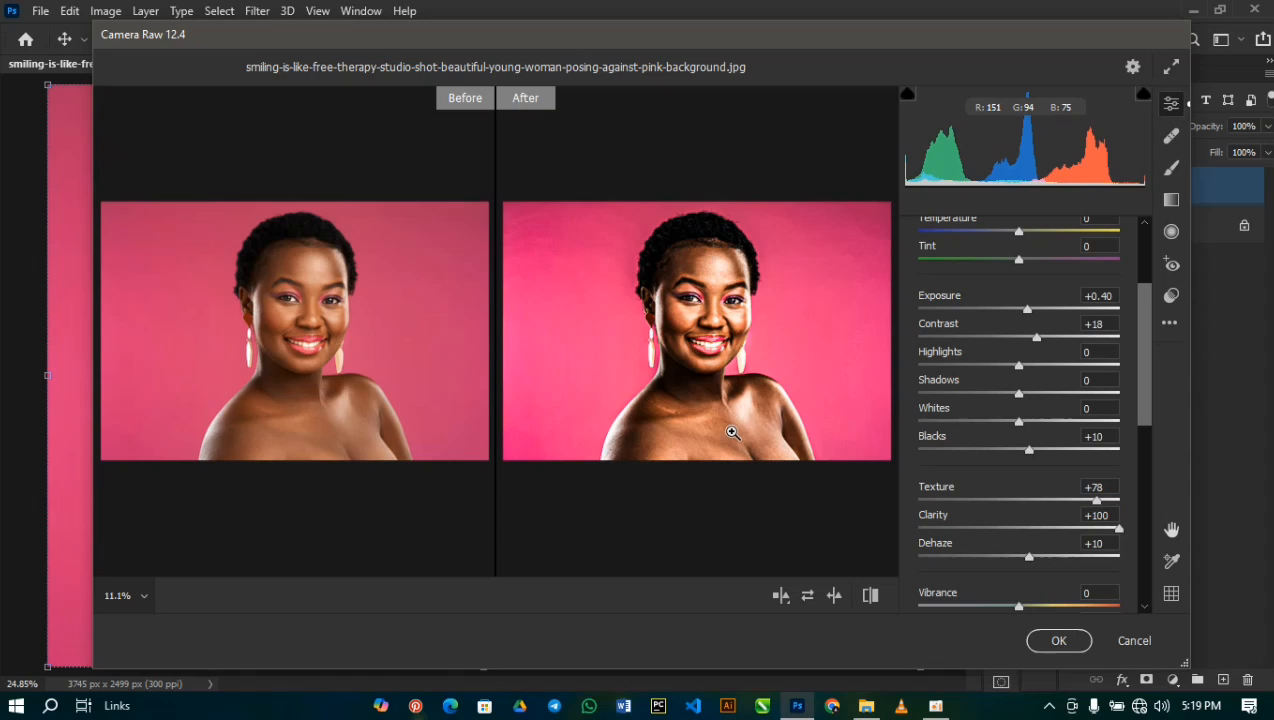
scroll(733, 432, up, 1)
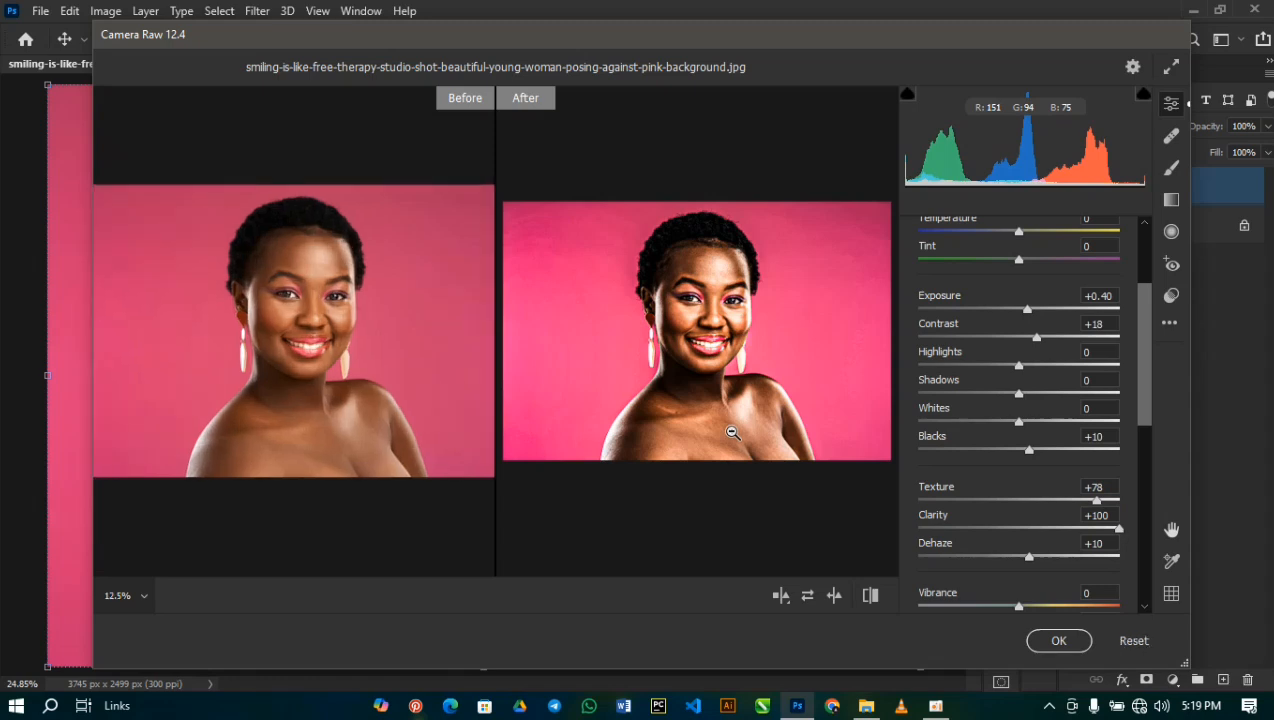
scroll(733, 432, up, 1)
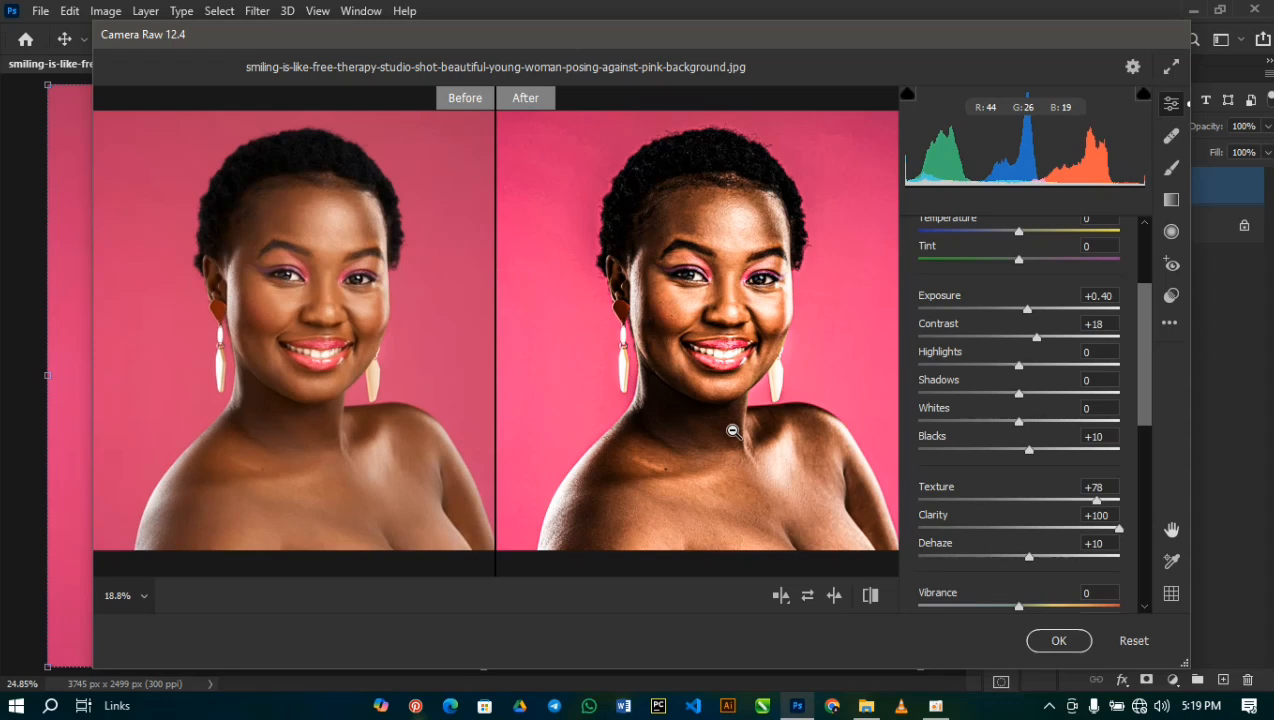
drag(607, 319, 605, 401)
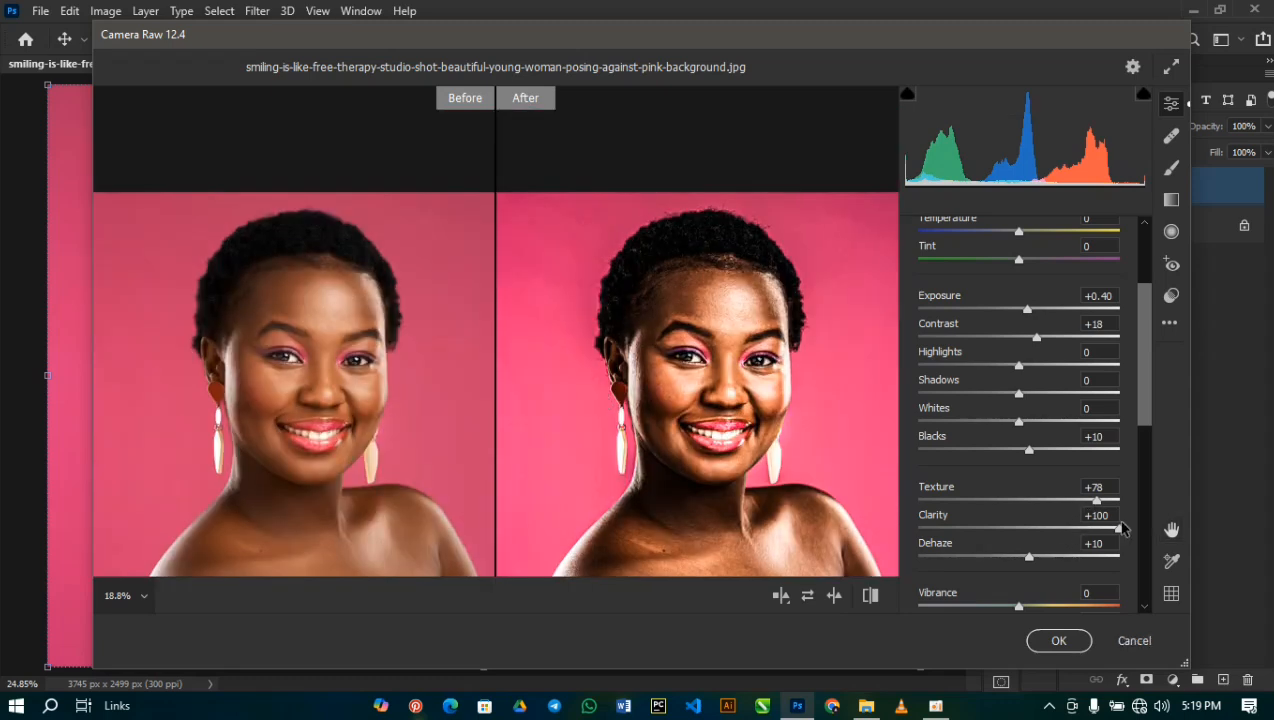
mouse_move(1108, 530)
mouse_down()
mouse_move(1085, 529)
mouse_move(1112, 505)
mouse_up()
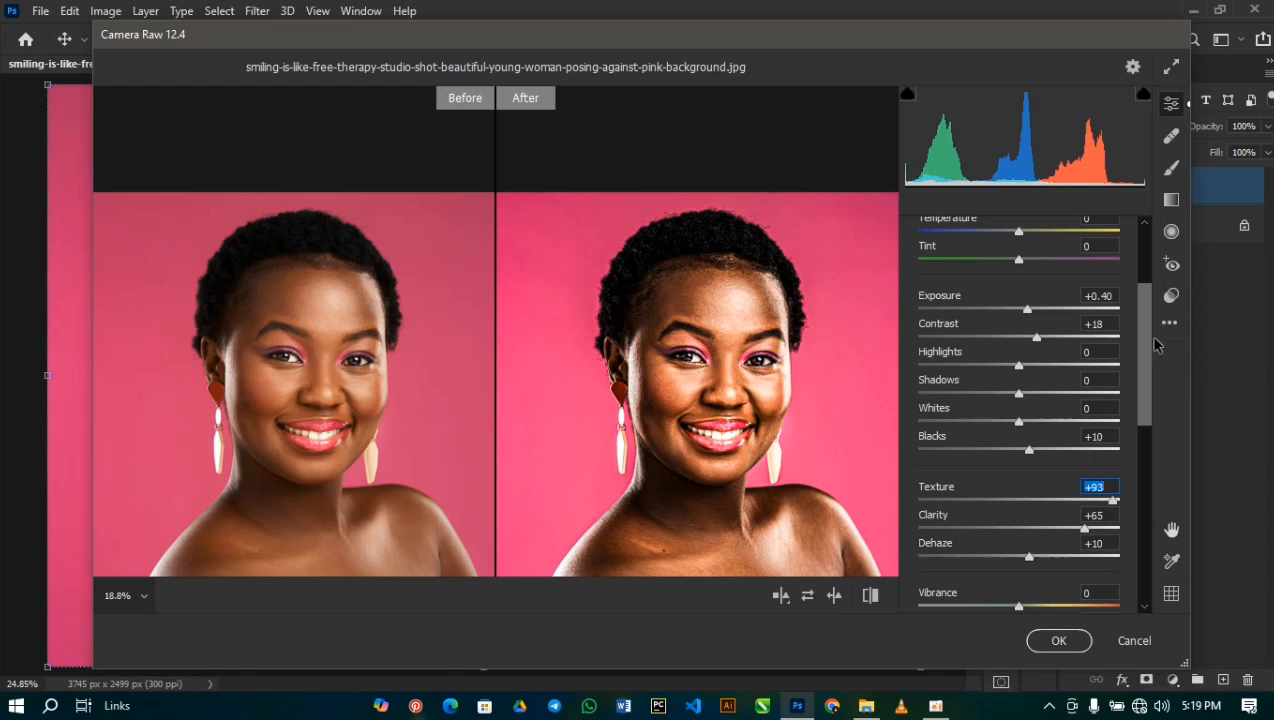
Set Sharpening to 78 in the Detail settings and apply the Camera Raw adjustments to the layer
drag(1140, 335, 1142, 334)
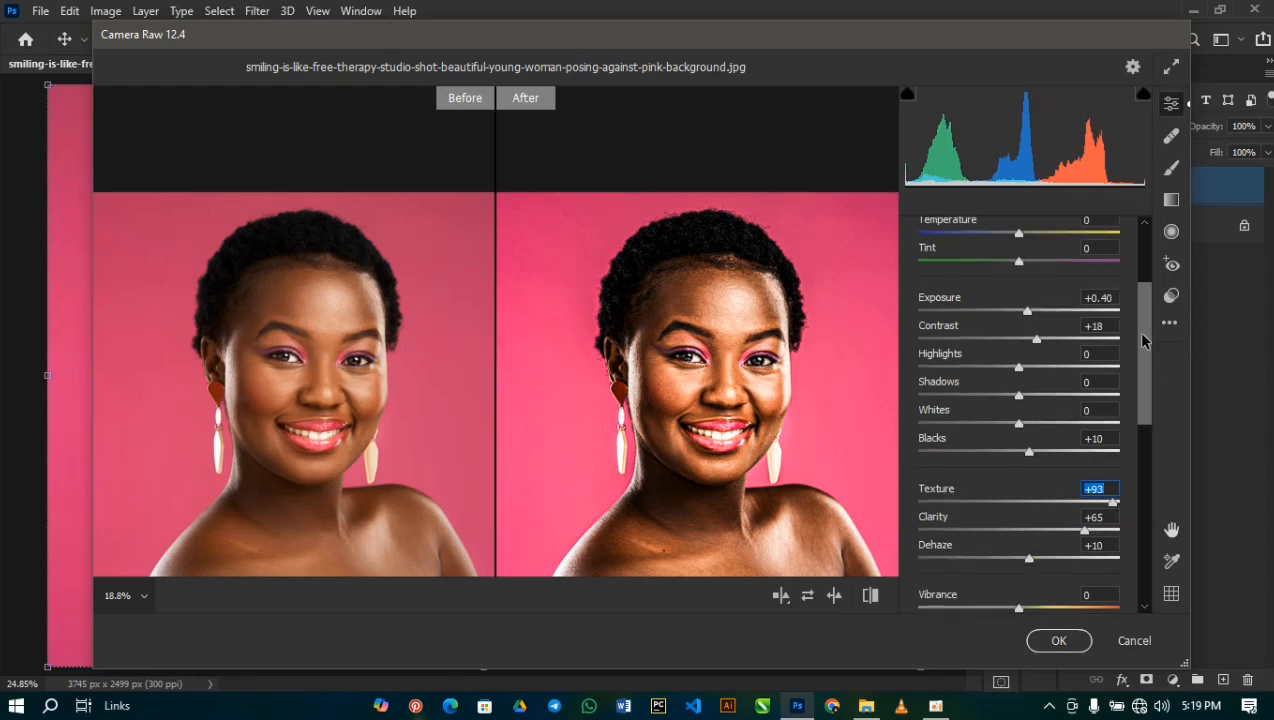
scroll(1096, 592, down, 5)
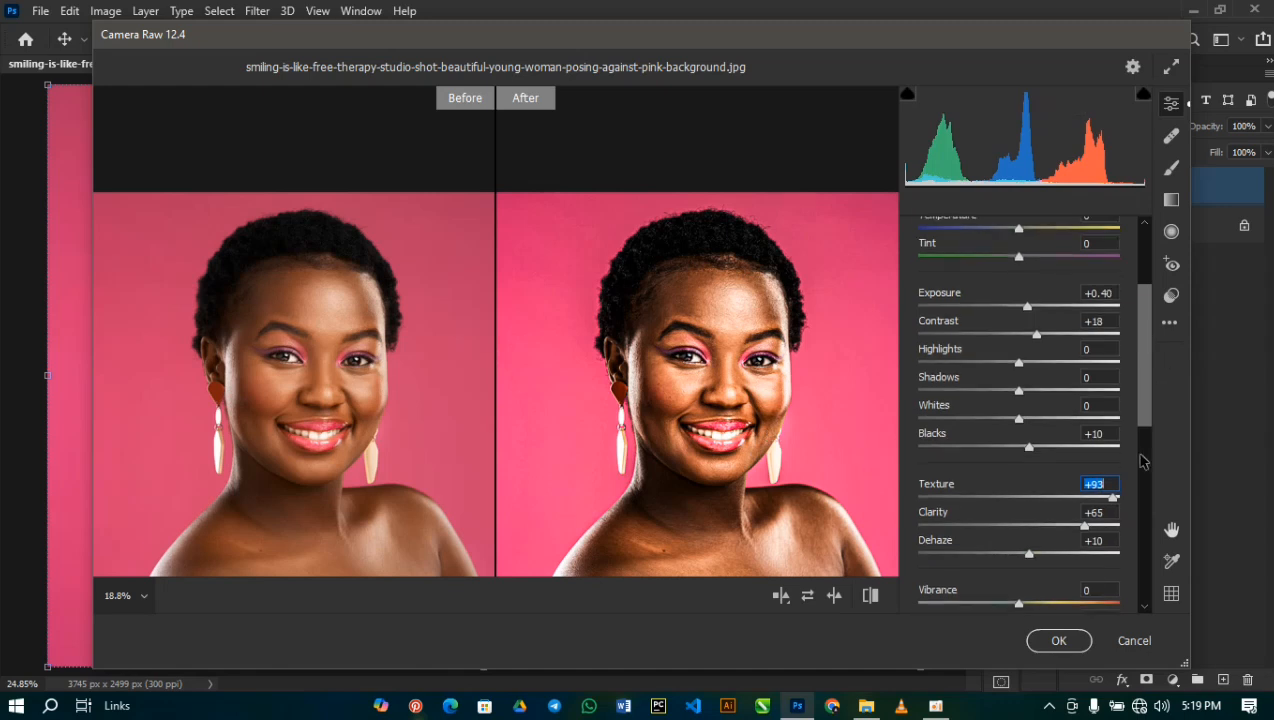
drag(953, 447, 1023, 442)
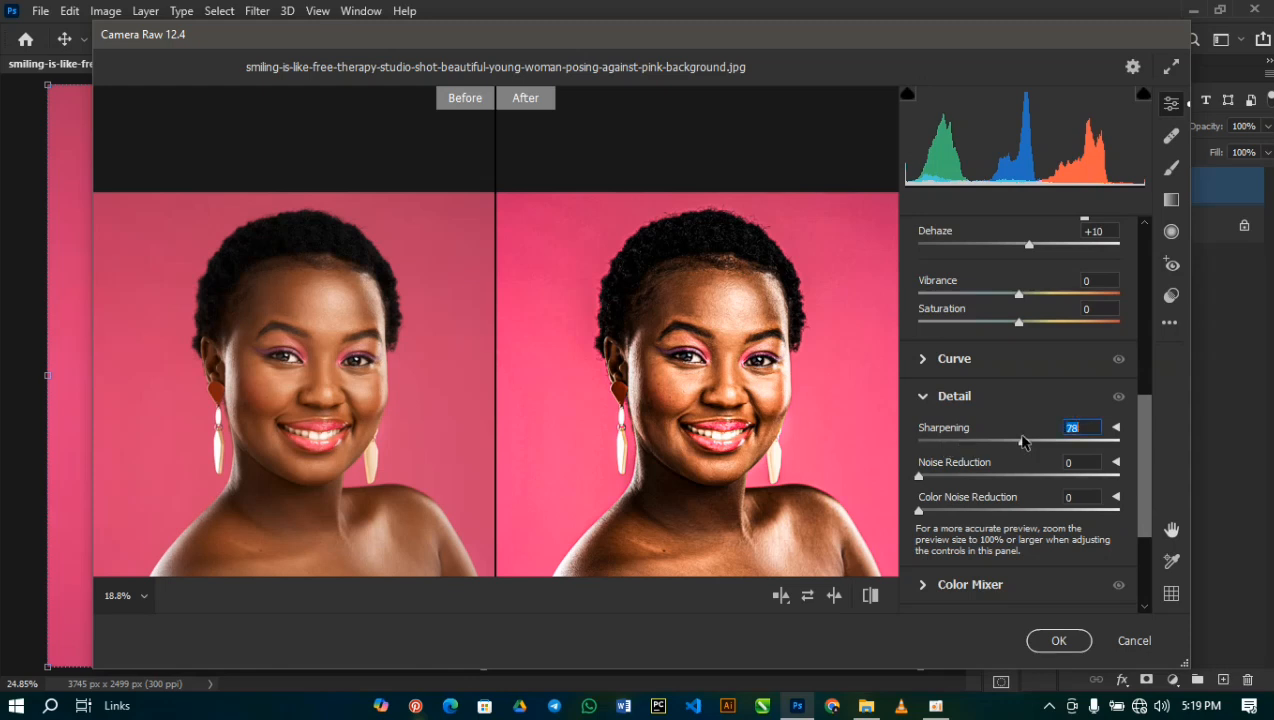
click(1058, 640)
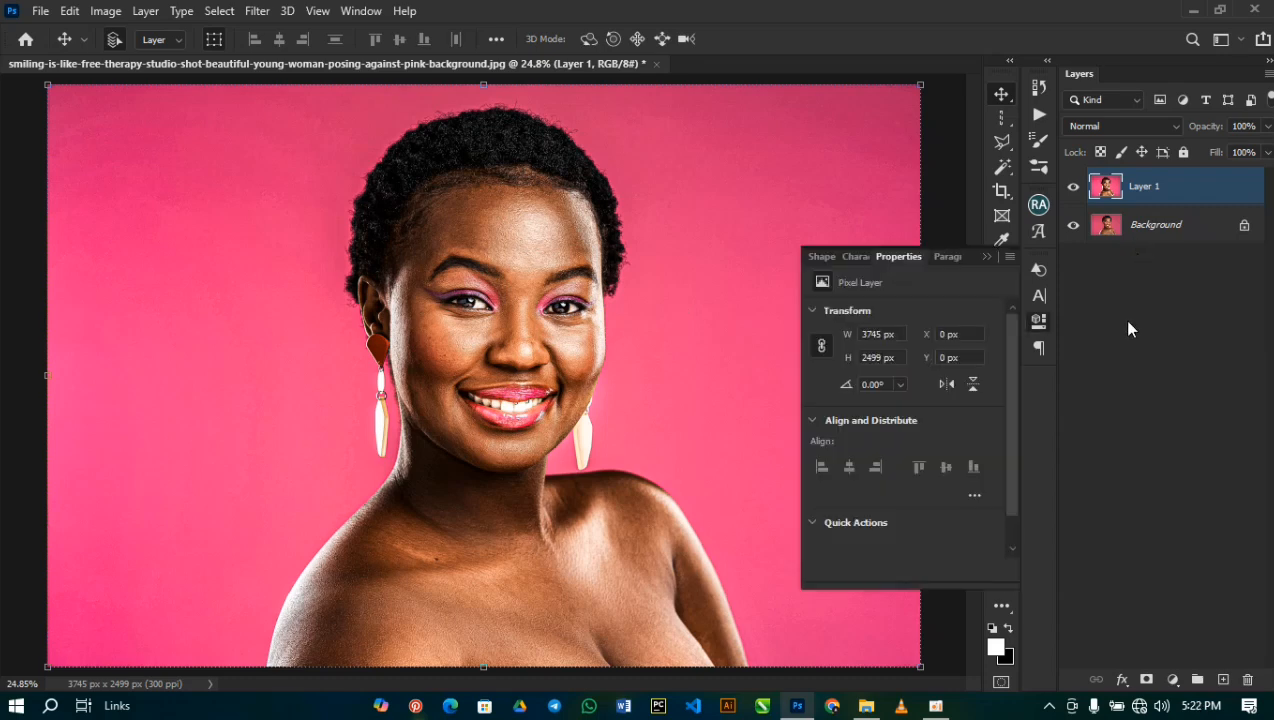
right_click(1157, 191)
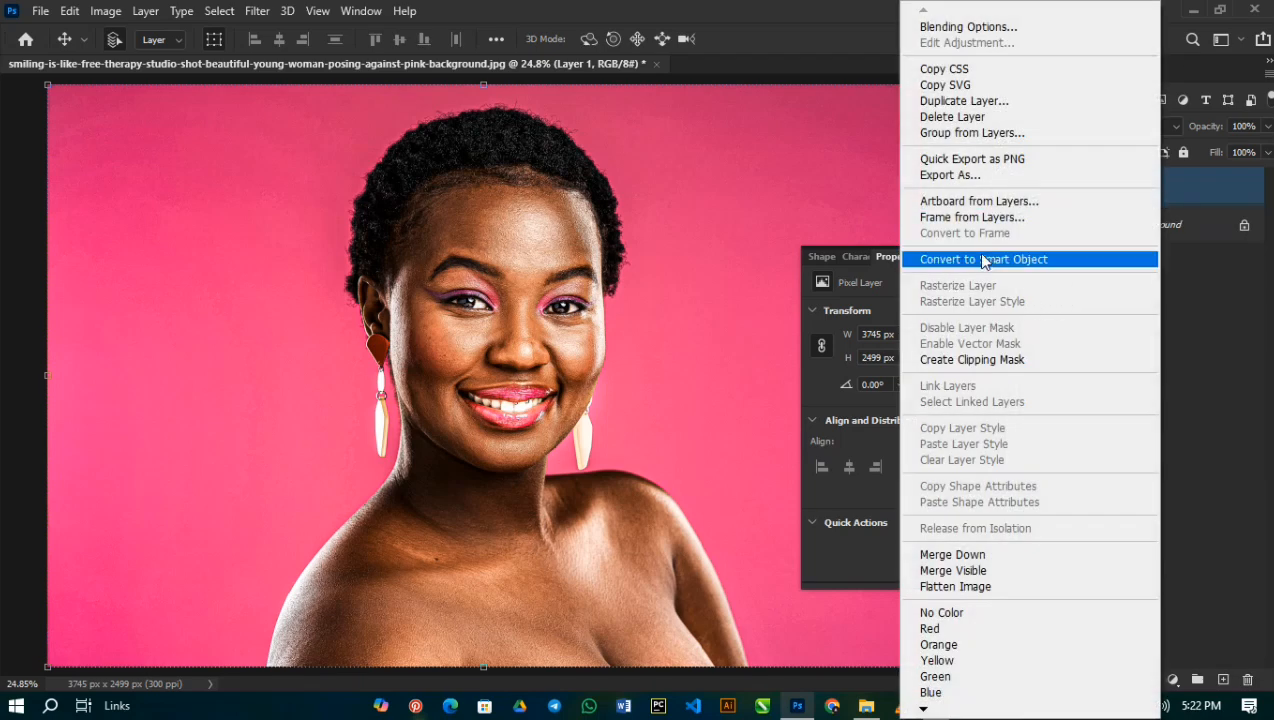
click(1230, 204)
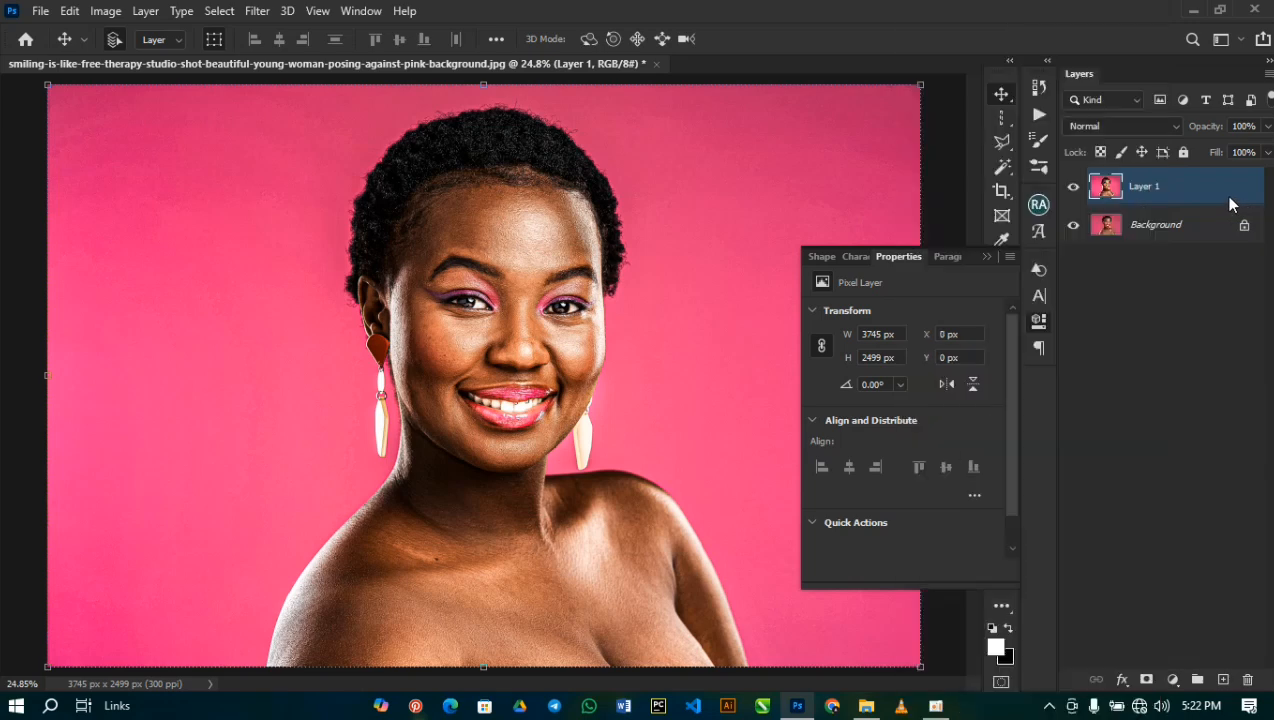